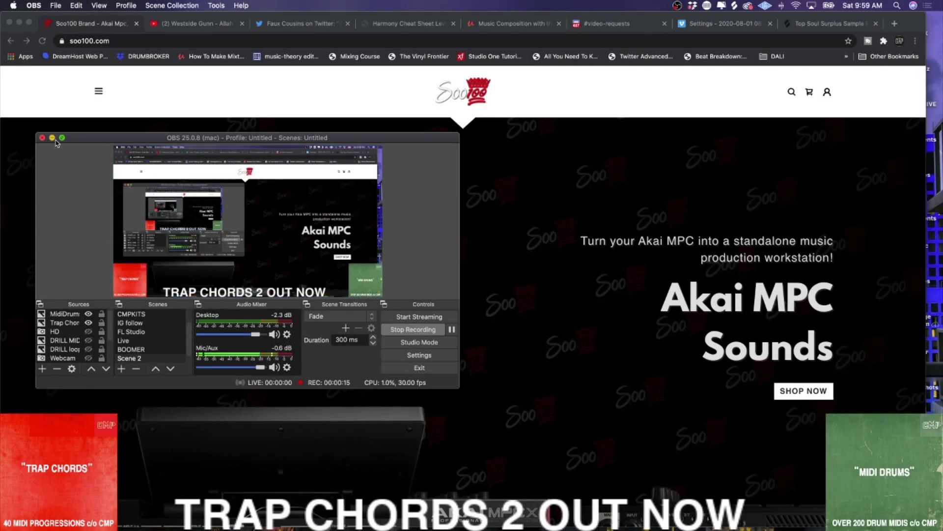
Step: Hide the OBS window and scroll through the Soo100 store's MPC products
click(52, 138)
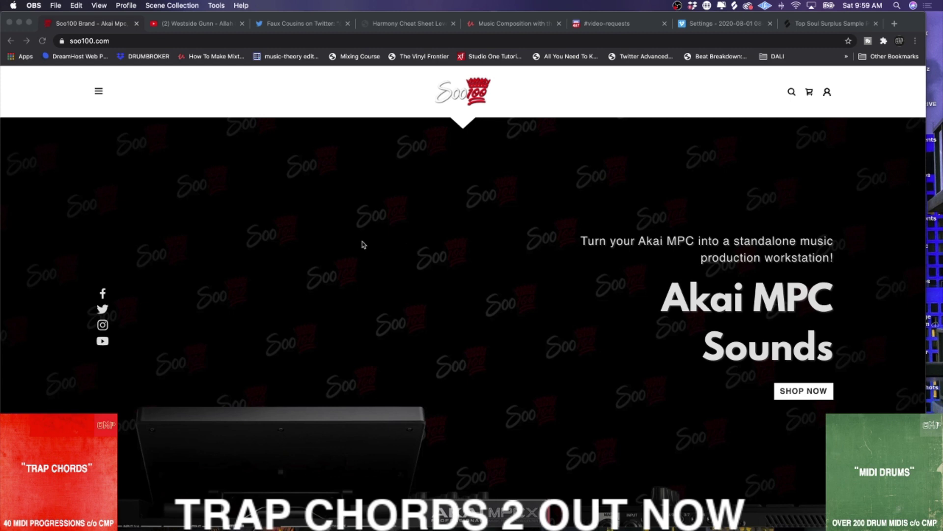
scroll(374, 245, down, 3)
scroll(363, 244, down, 4)
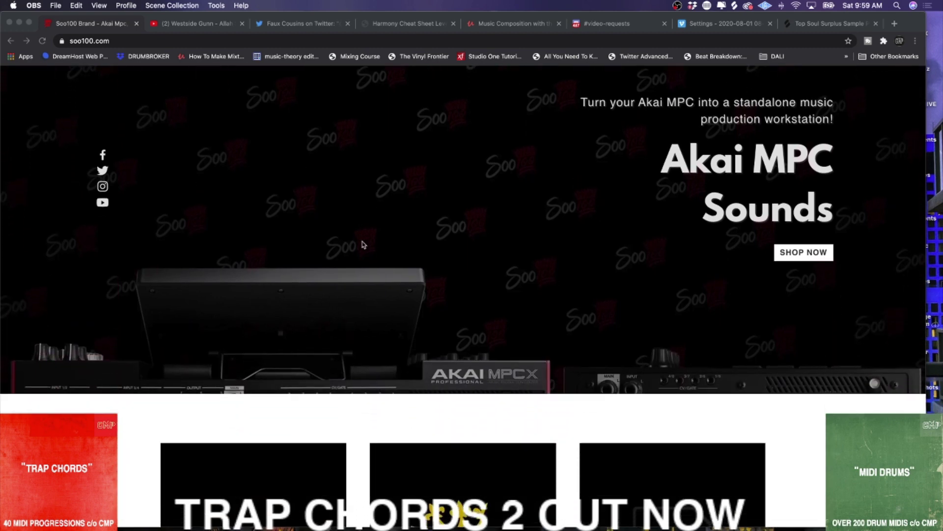
scroll(363, 245, down, 3)
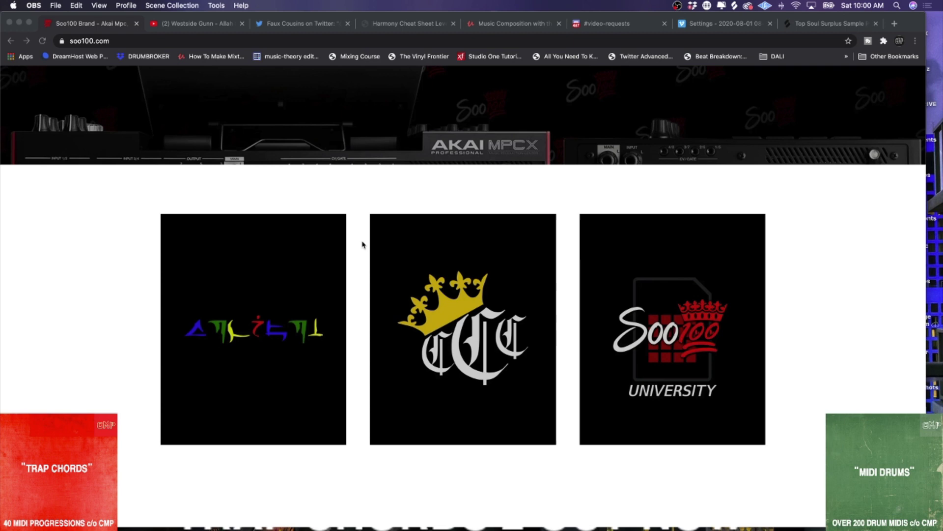
scroll(362, 244, down, 10)
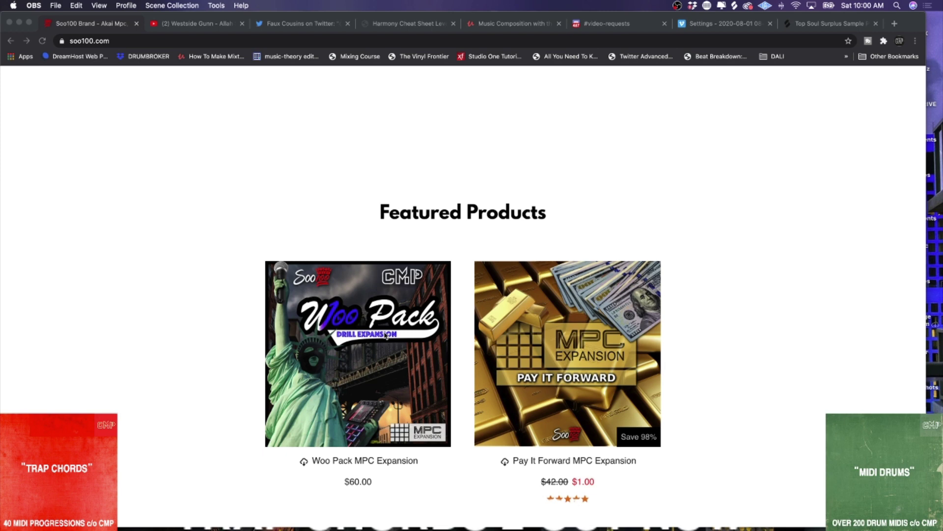
Step: Reload the Soo100 homepage, scroll it again, and return to the top
key(super+r)
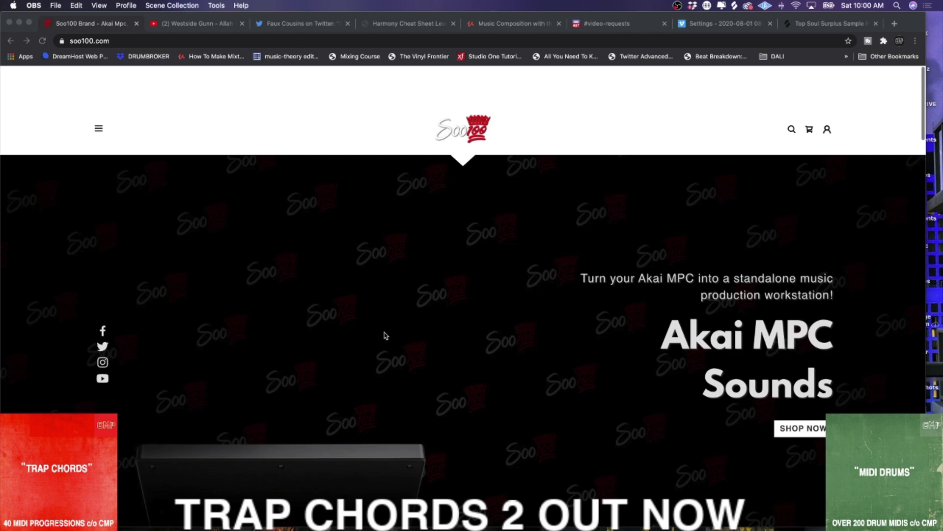
scroll(385, 334, down, 9)
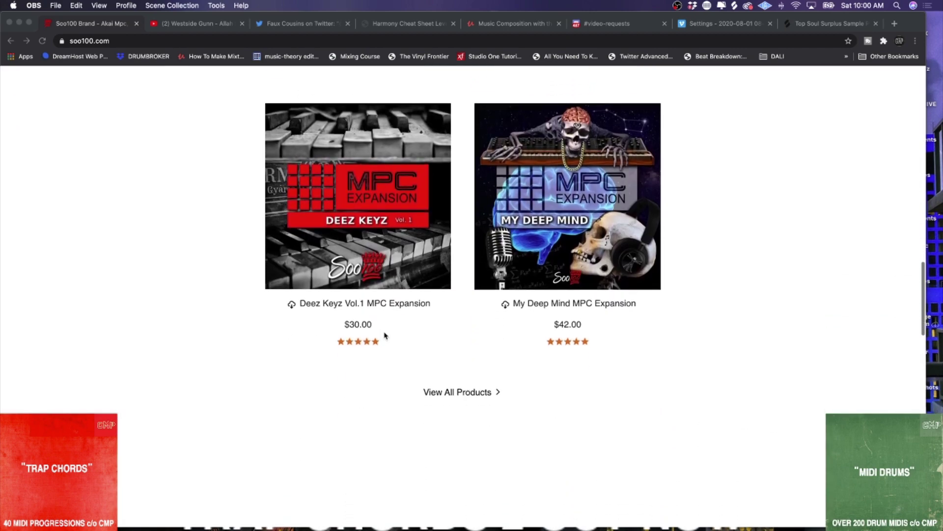
scroll(386, 334, down, 10)
key(super+r)
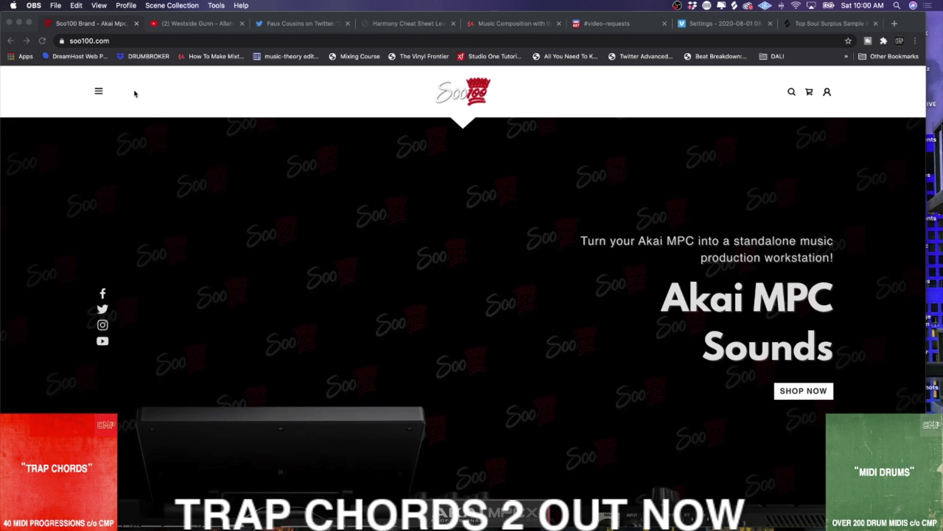
Step: View the Twitter thread about sending audio to a drum program, then minimize Chrome
click(297, 27)
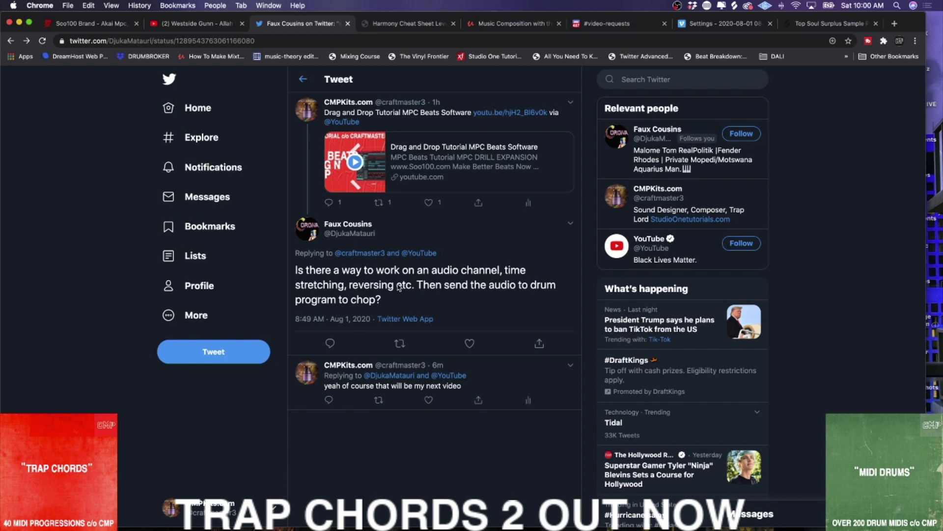
click(20, 22)
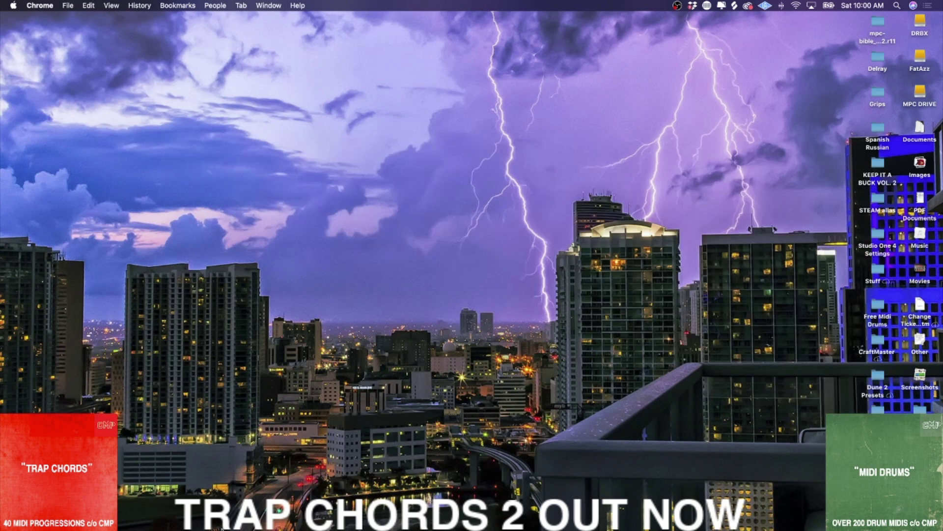
Step: Launch Studio One 5 from the Dock and widen its window to full screen
mouse_move(221, 529)
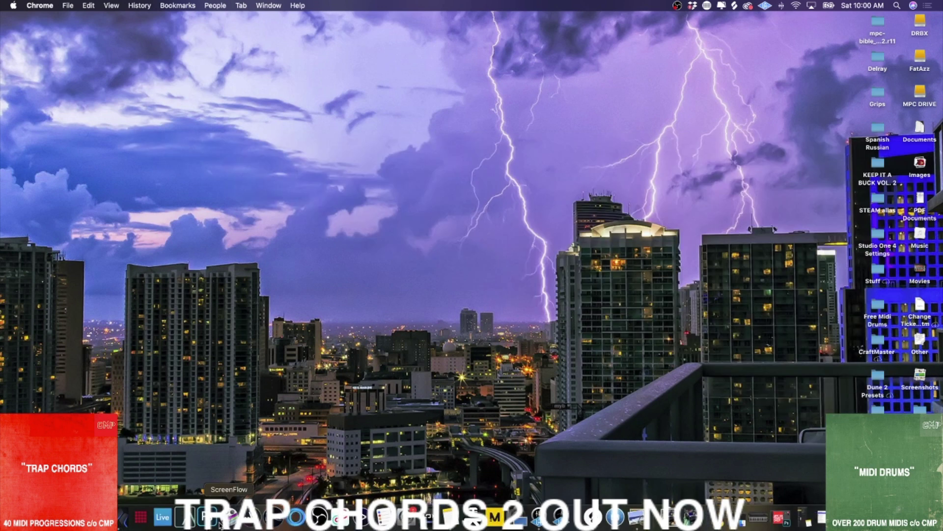
click(127, 522)
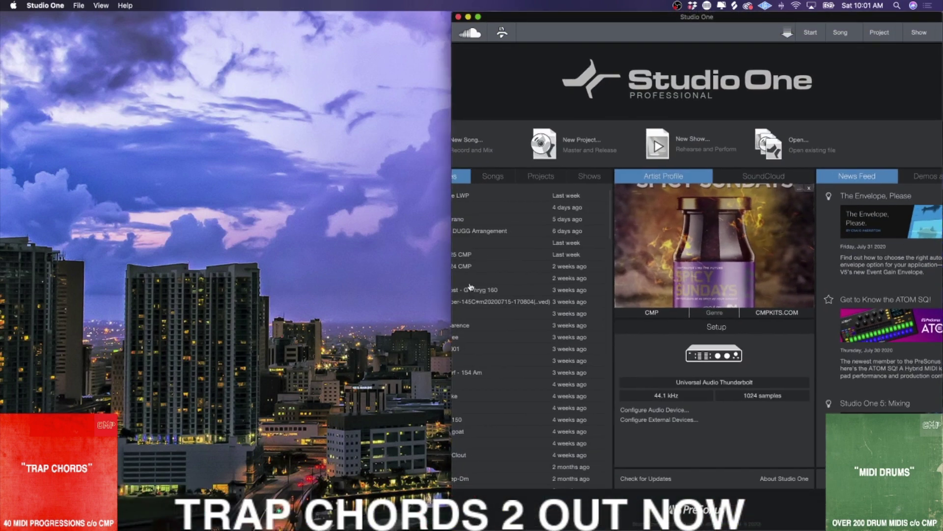
drag(450, 284, 3, 216)
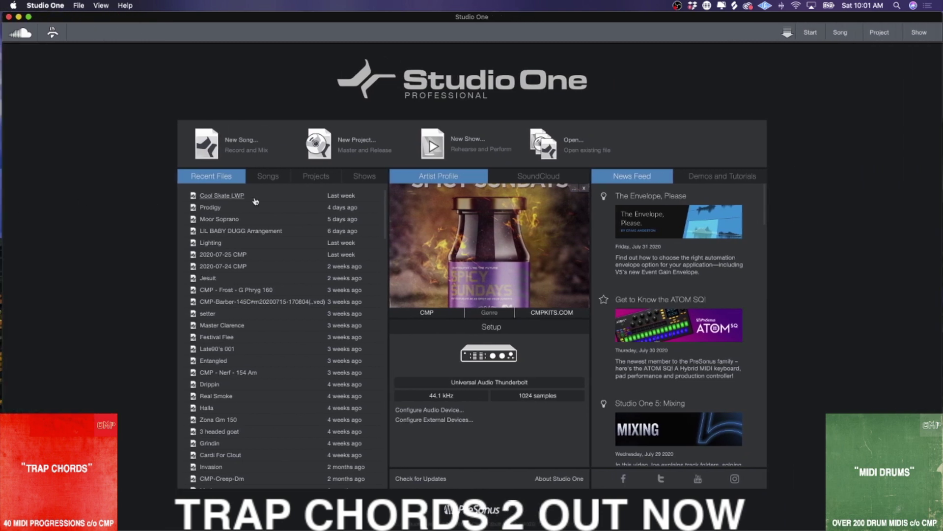
Step: Create the song 2020-08-01 CMP(2) from the MPC LIT user template
click(245, 142)
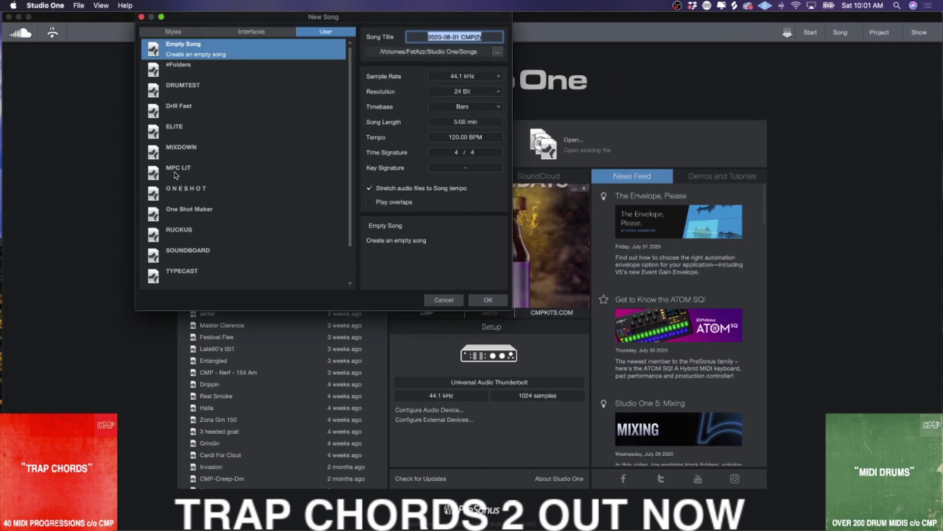
click(177, 172)
click(497, 303)
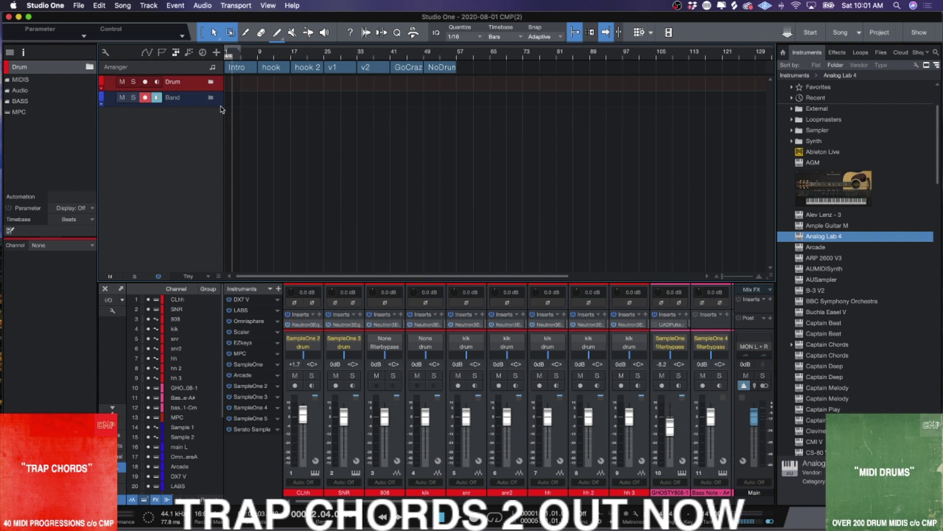
Step: Expand the Drum folder, open and enlarge the MPC instrument, and show its AUDIO view
click(211, 82)
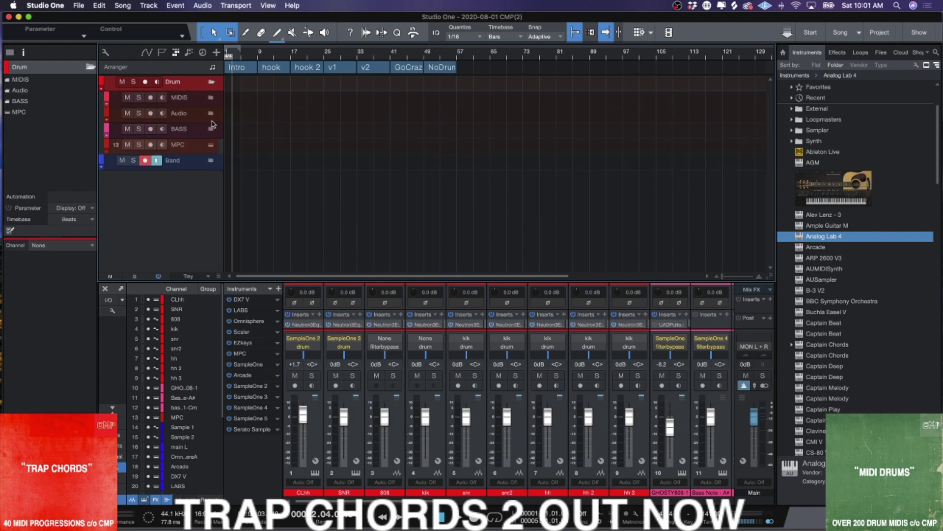
click(211, 145)
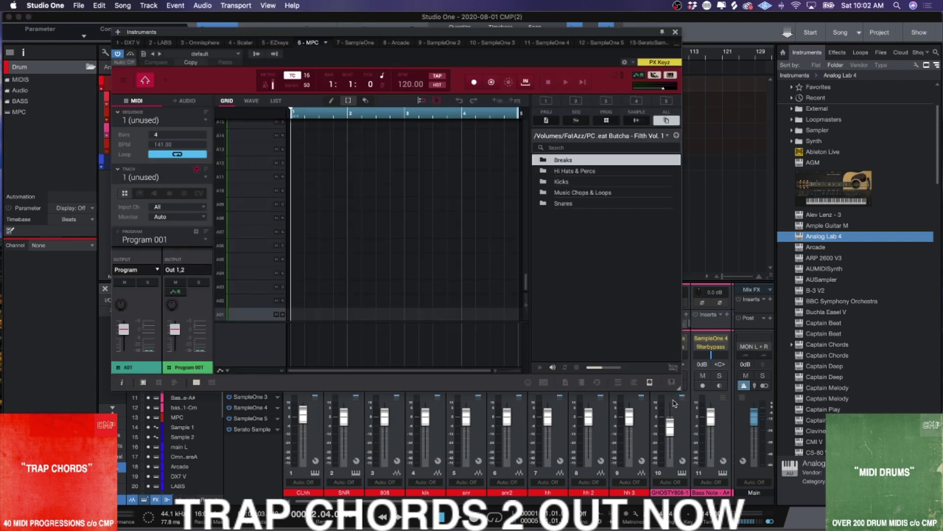
drag(678, 390, 785, 468)
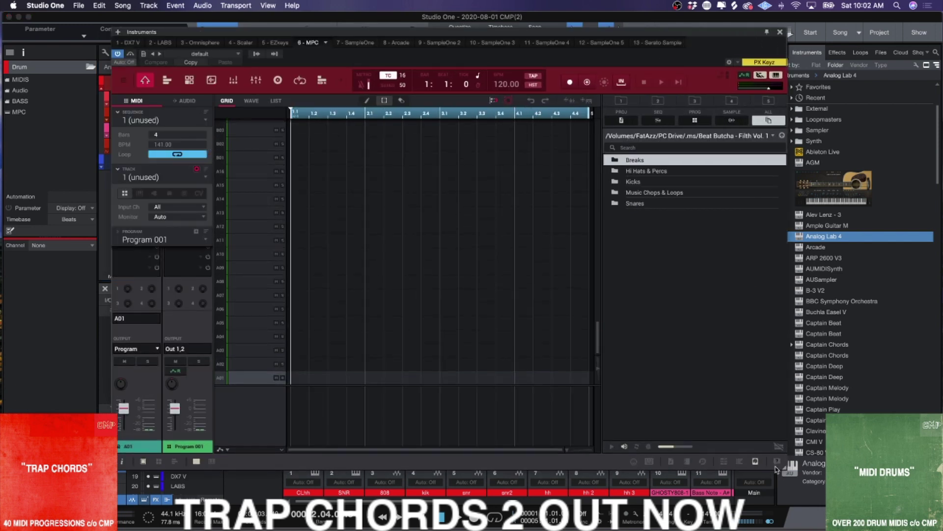
click(186, 101)
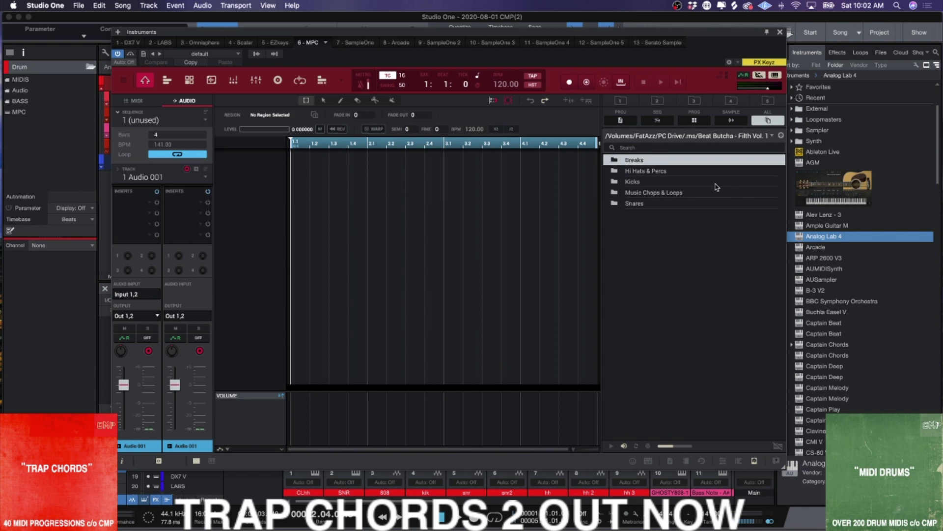
Step: Browse the MPC DRIVE Samples folders (The Rucker, BVLVM), then back up to the drive list
click(781, 135)
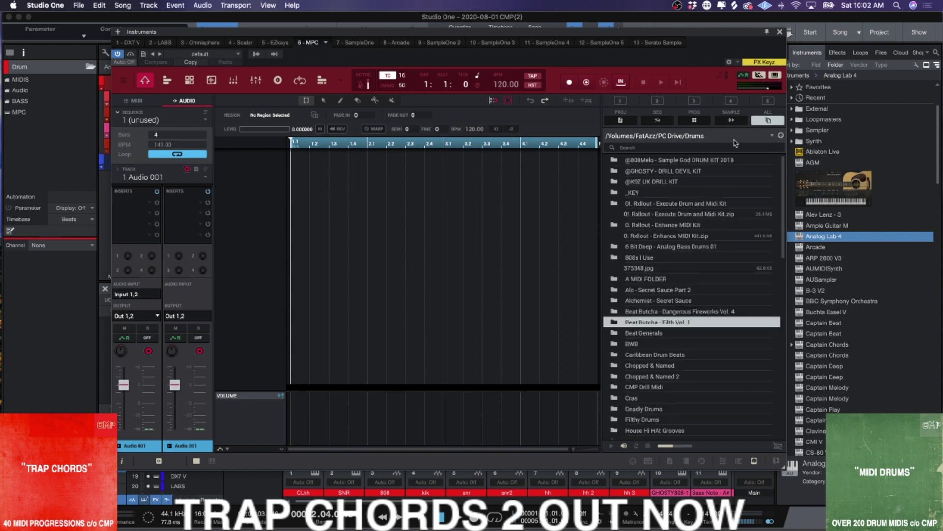
click(720, 100)
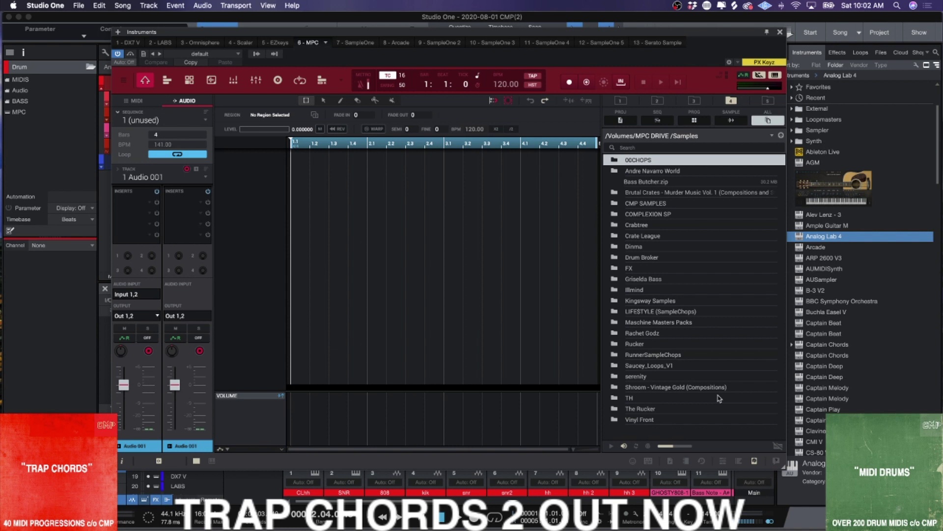
double_click(653, 409)
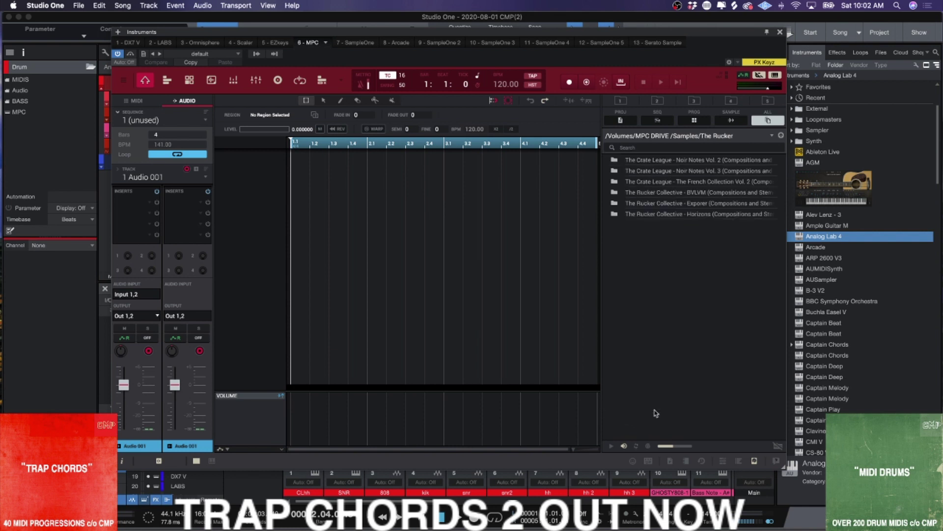
click(630, 195)
double_click(630, 195)
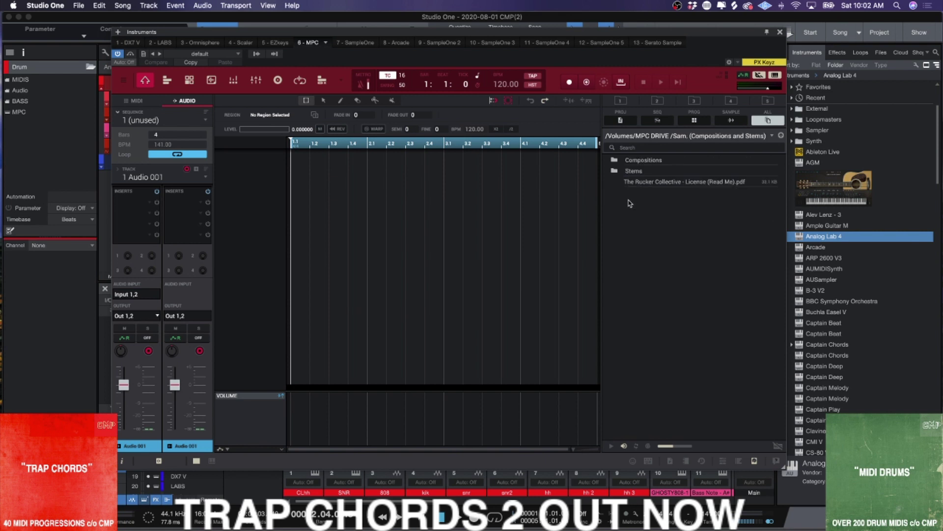
click(618, 163)
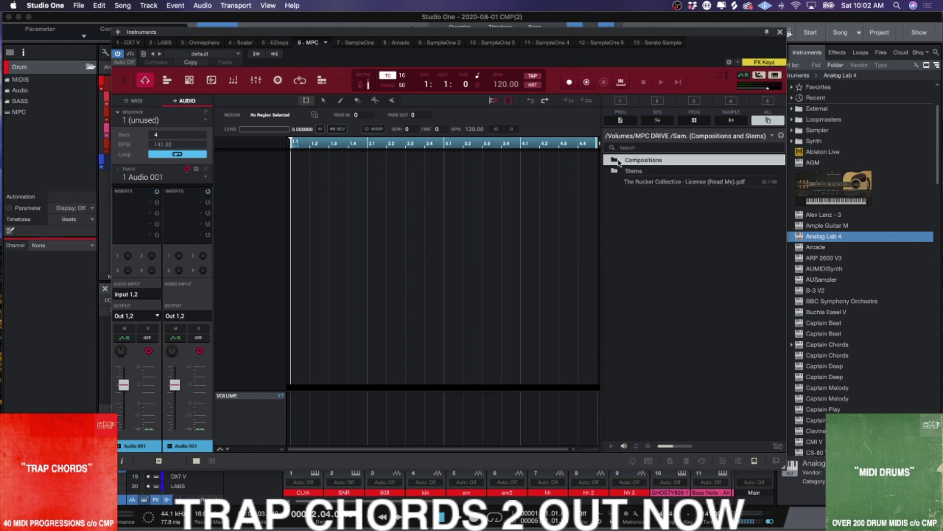
click(781, 136)
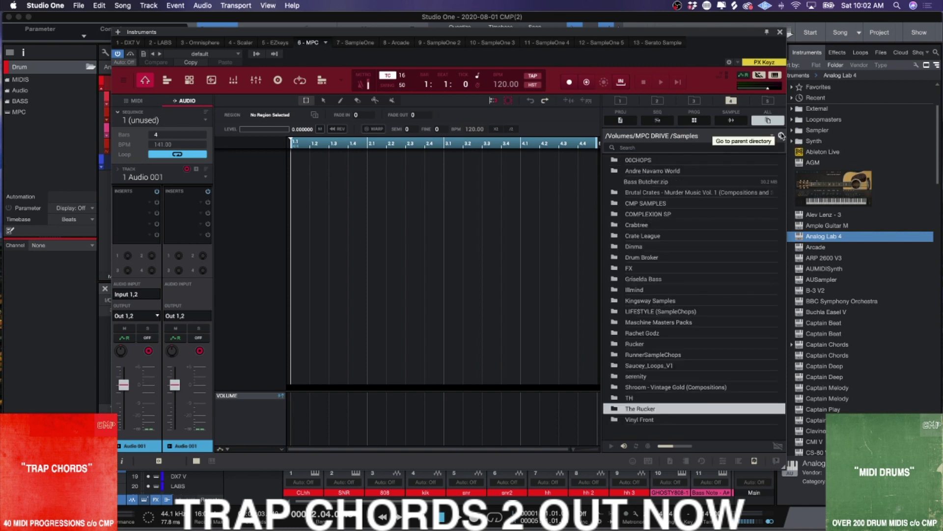
click(781, 136)
click(782, 135)
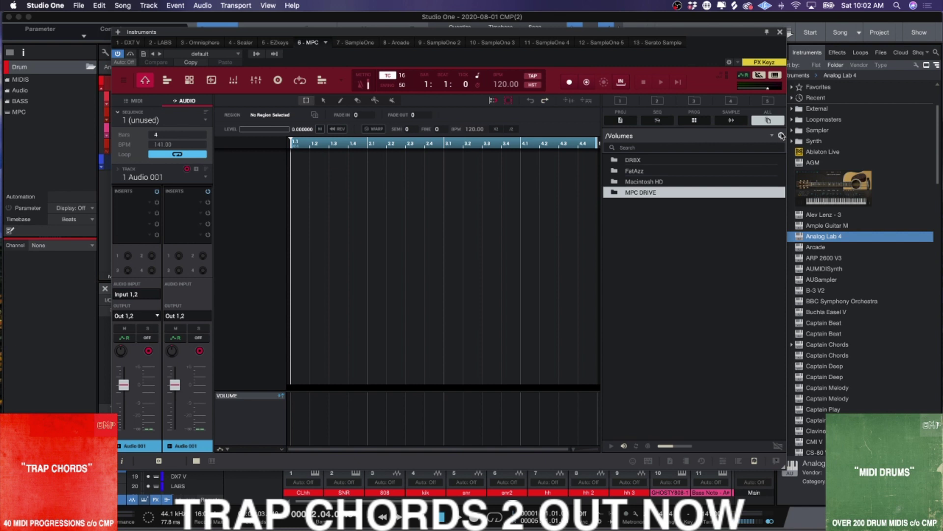
Step: Open the FatAzz drive and navigate to A New Pack > Skimask Samples Vol 12 > Compositions
click(645, 172)
double_click(645, 172)
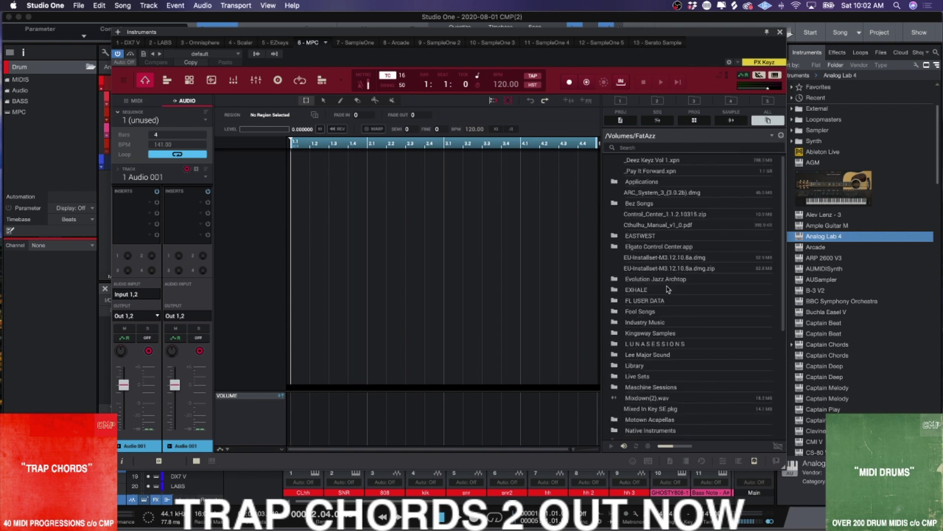
scroll(668, 288, down, 2)
scroll(669, 289, down, 10)
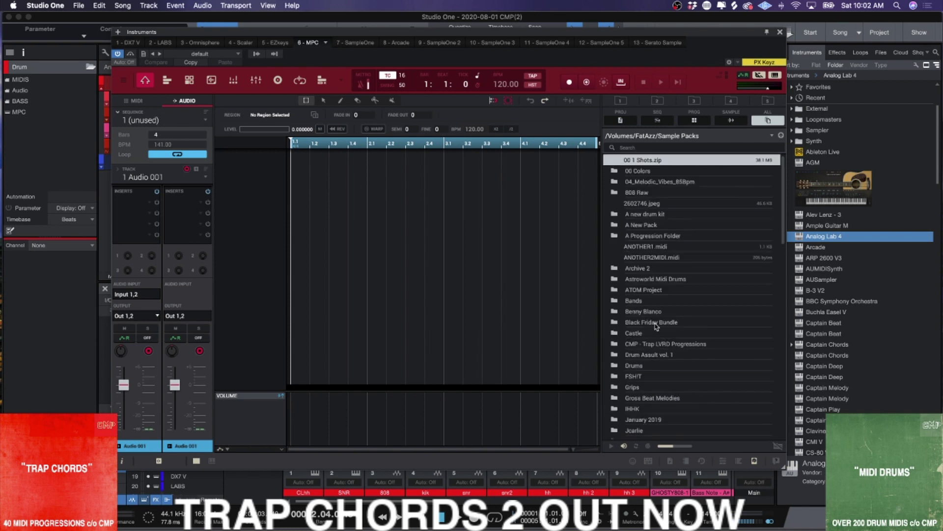
scroll(645, 305, down, 5)
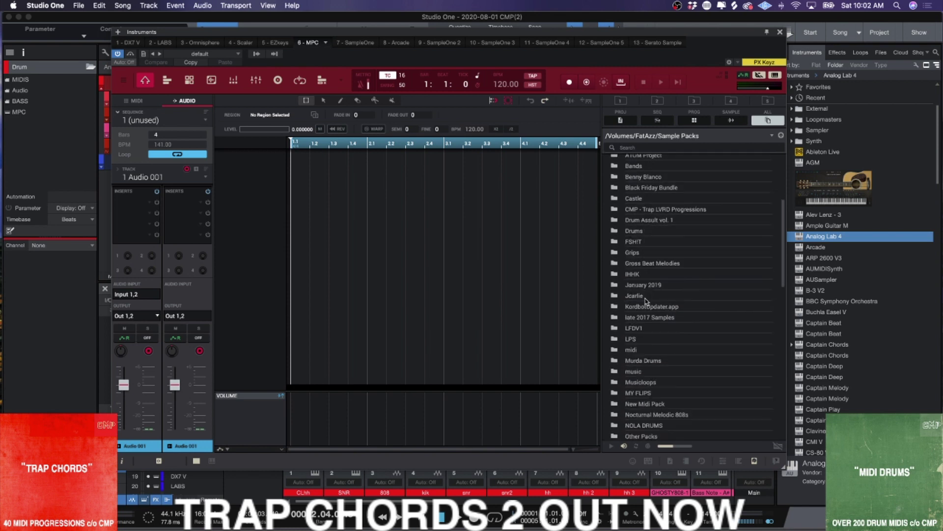
scroll(645, 301, down, 7)
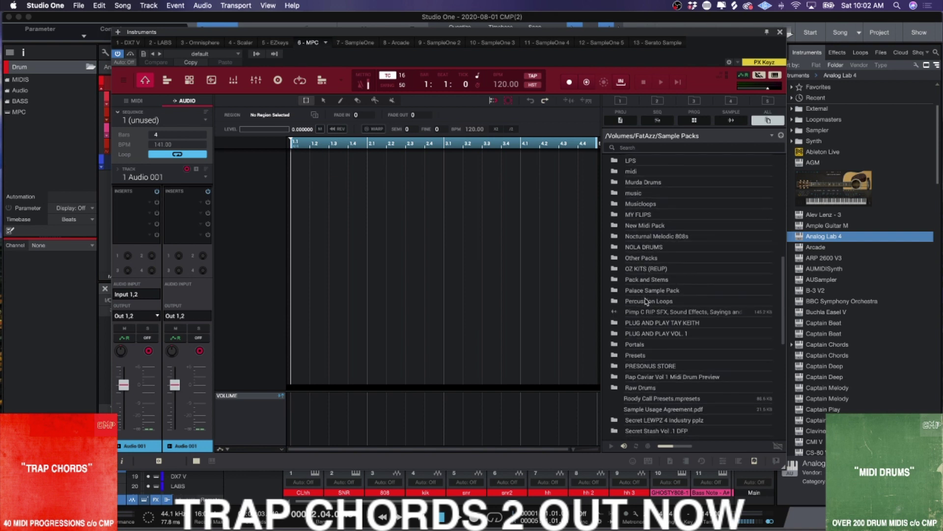
scroll(646, 300, up, 4)
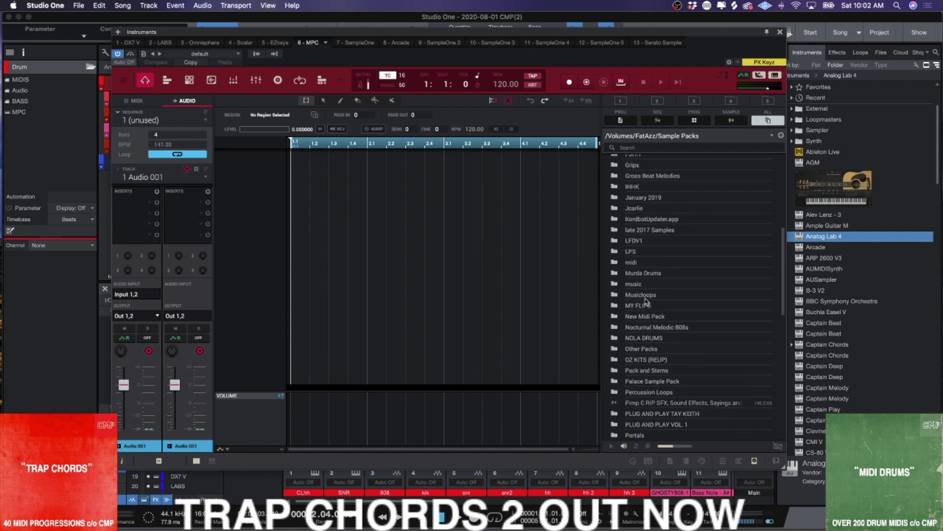
scroll(646, 301, up, 5)
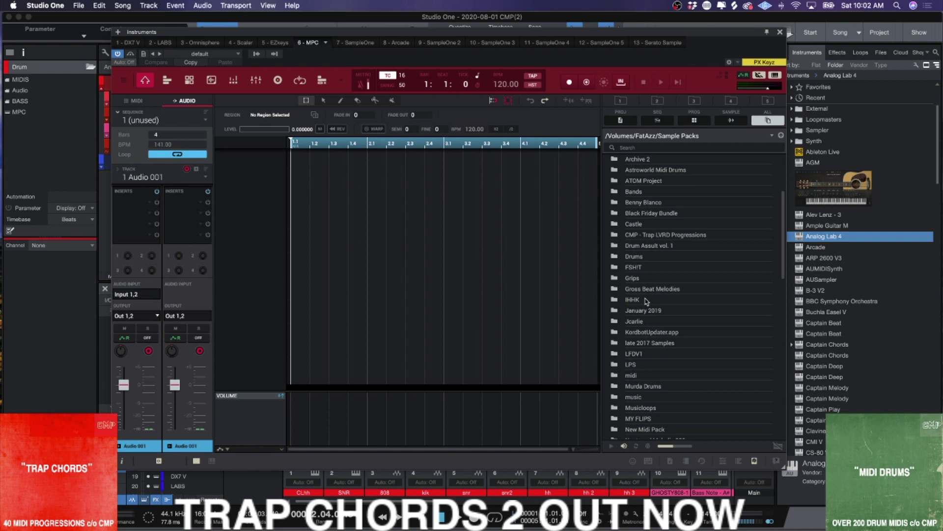
scroll(645, 300, up, 2)
scroll(647, 301, up, 1)
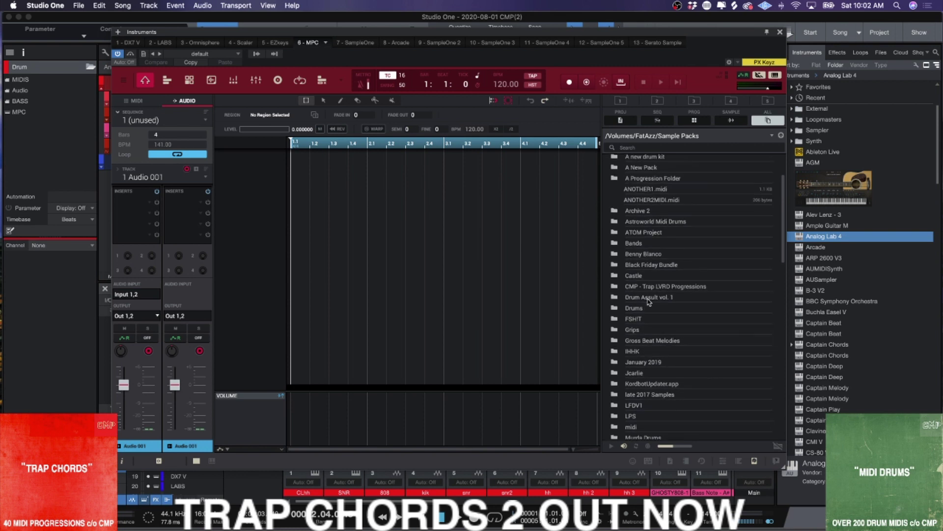
double_click(639, 166)
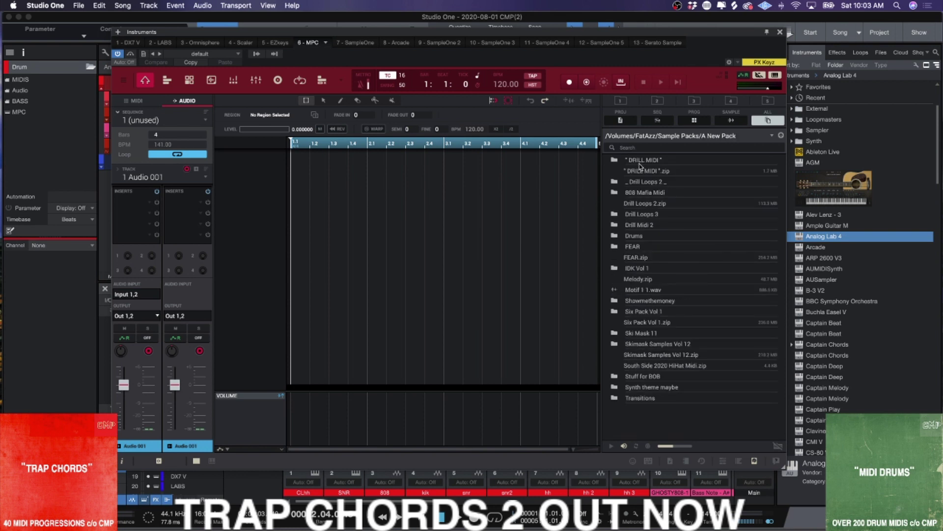
double_click(688, 344)
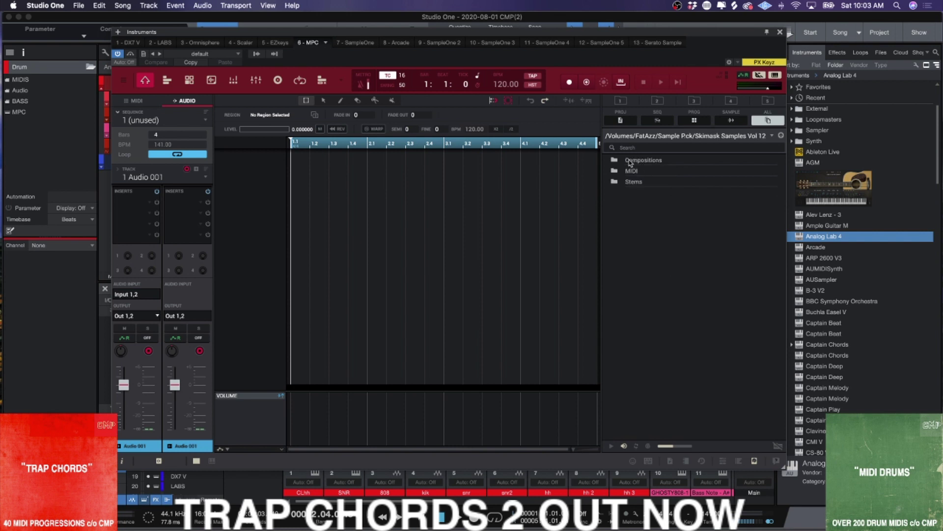
double_click(659, 161)
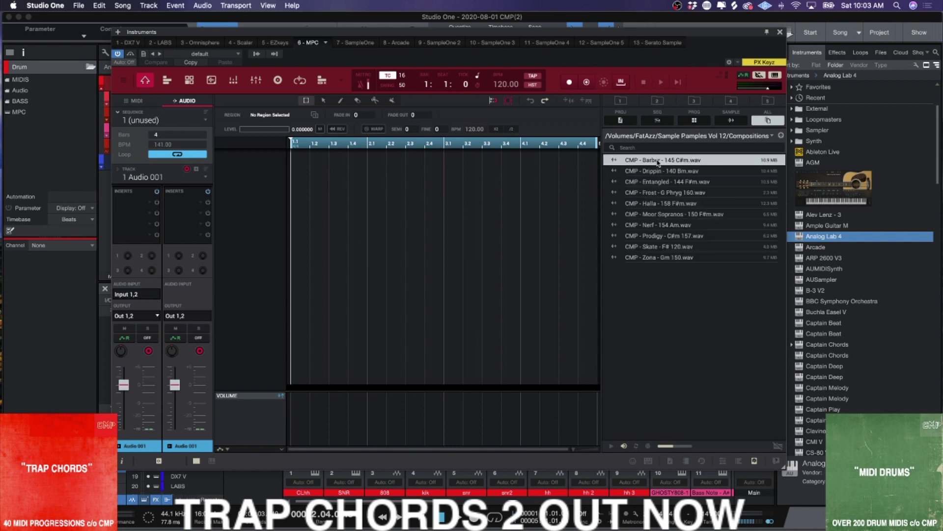
Step: Drag CMP - Moor Sopranos - 150 F#m.wav onto Audio 001, then shift the MPC window aside
click(669, 203)
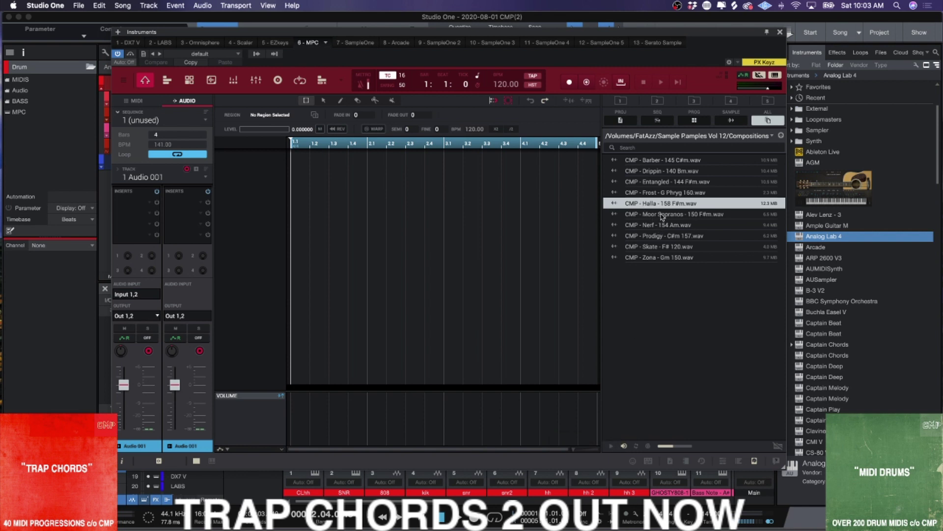
drag(662, 216, 295, 206)
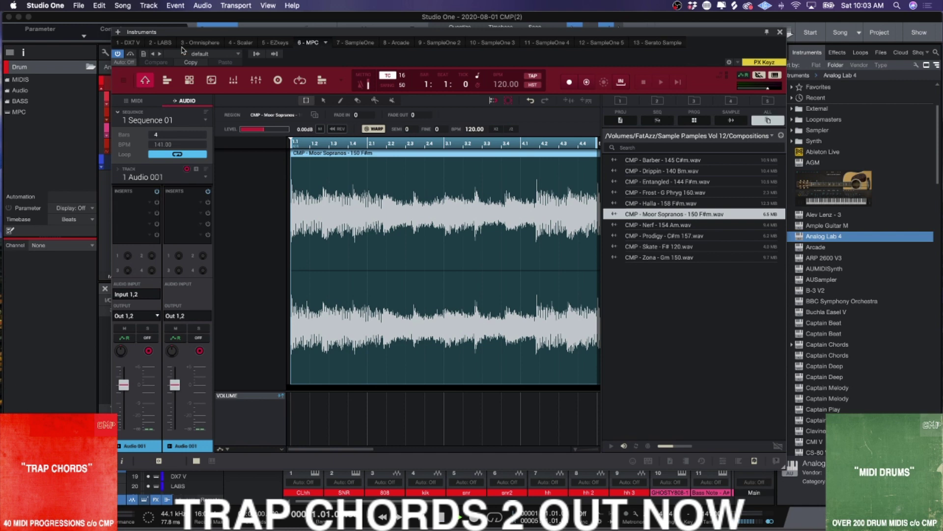
drag(187, 33, 355, 140)
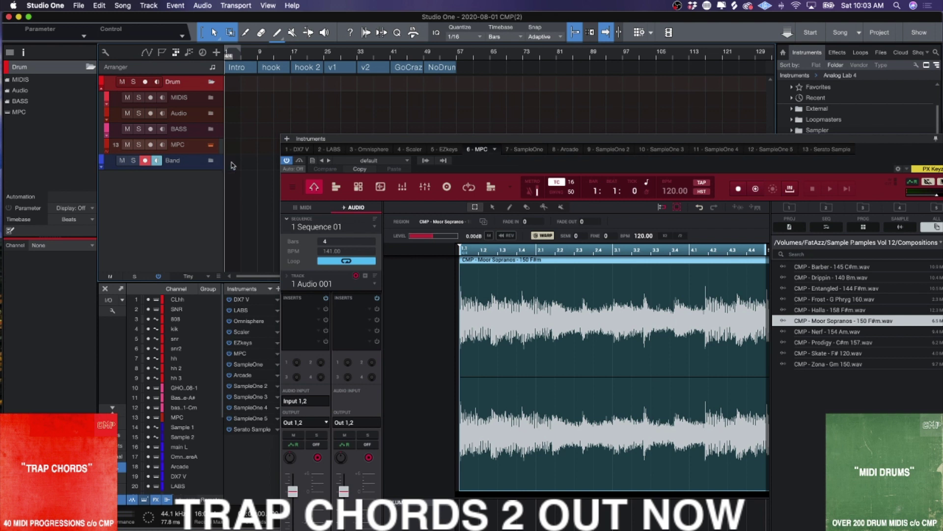
Step: Set the Audio Setup playback device to Philips FTV, apply, and stop playback
key(super+comma)
click(610, 177)
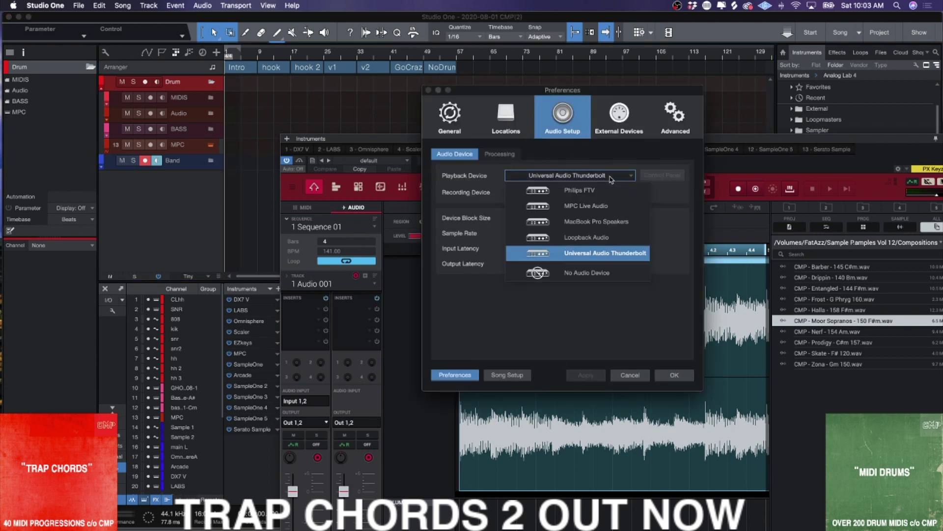
click(609, 193)
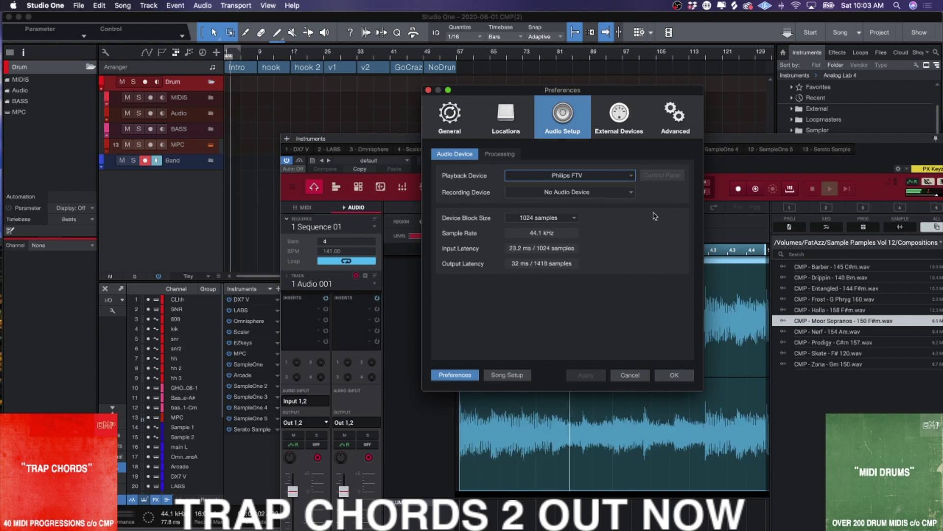
click(674, 374)
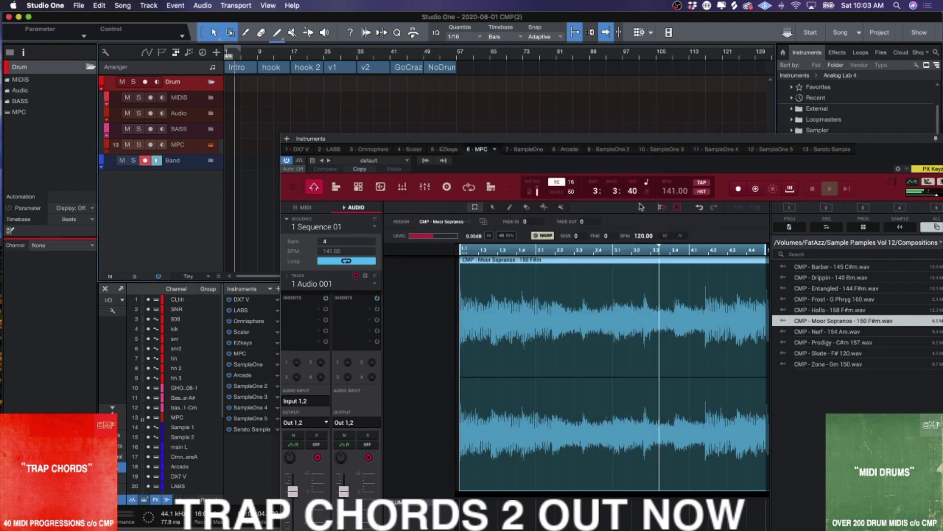
key(space)
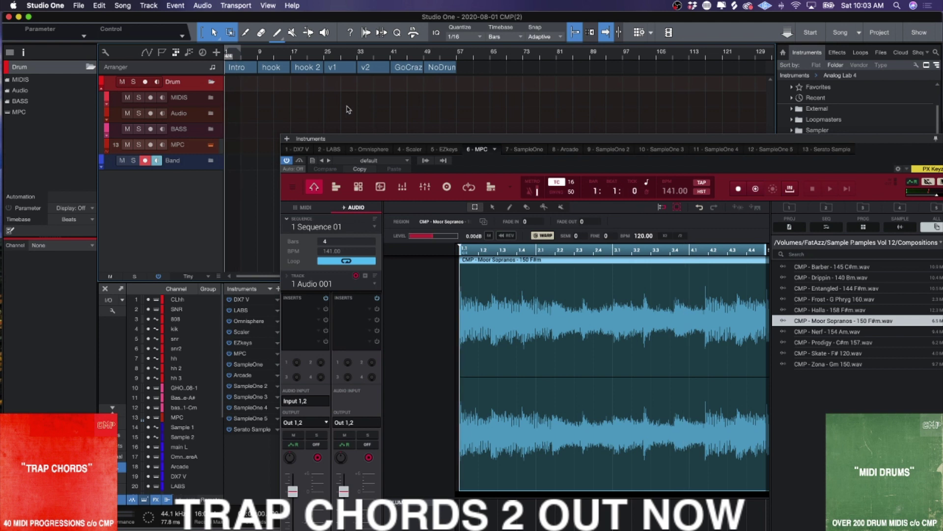
Step: Switch the playback device back to Universal Audio Thunderbolt and confirm
key(super+comma)
click(599, 176)
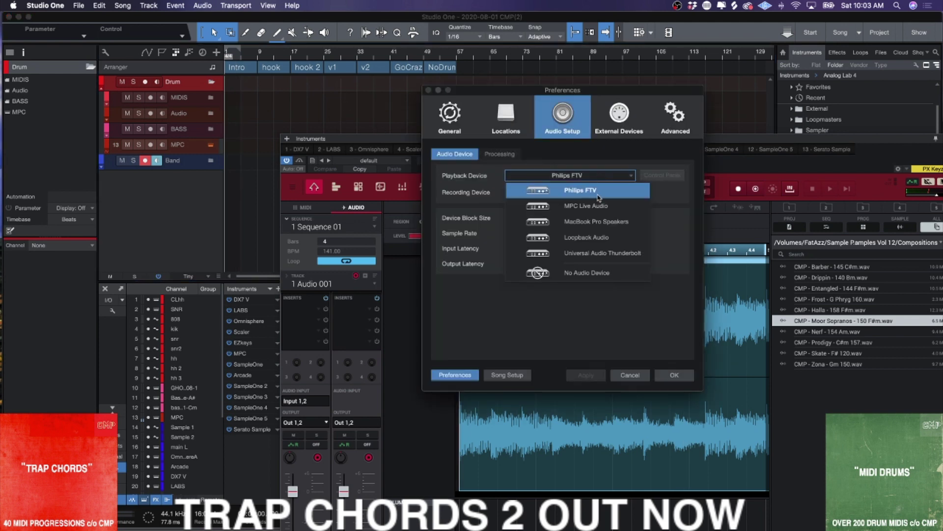
click(611, 251)
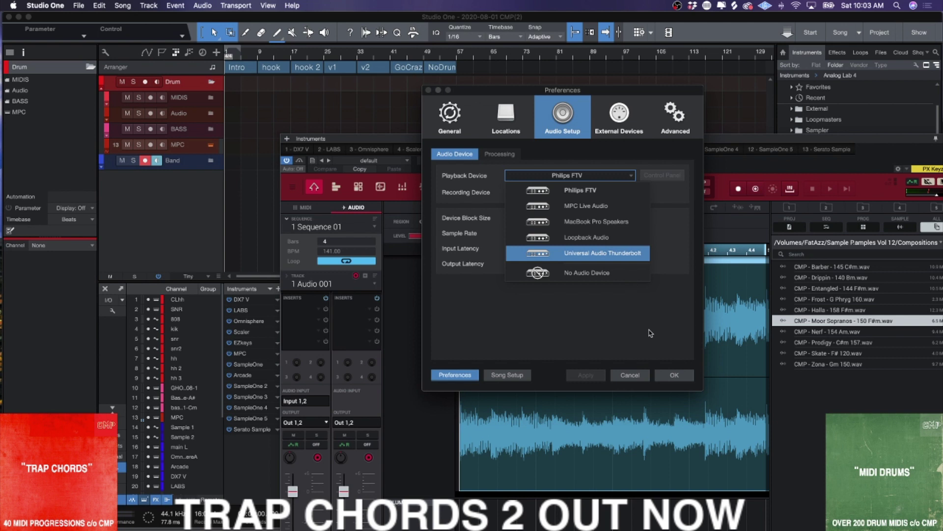
click(675, 375)
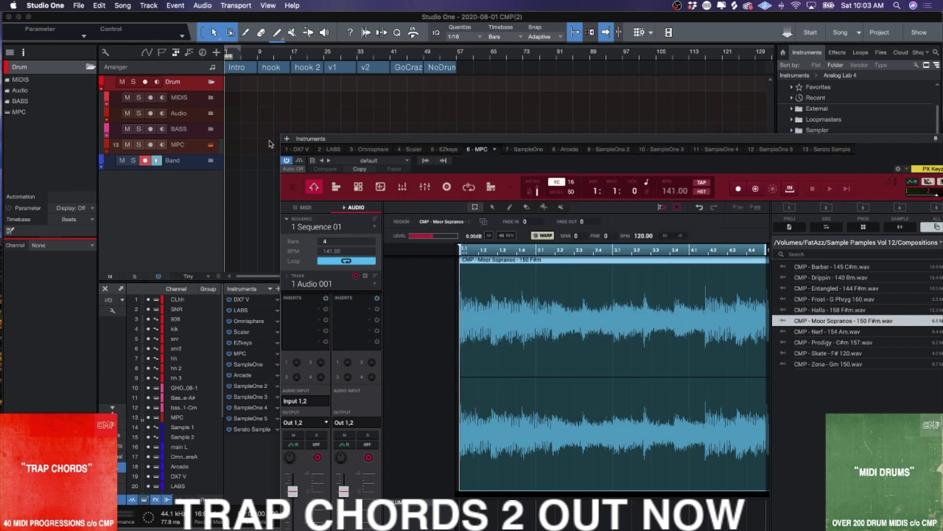
Step: Reposition the MPC window, enable Warp on Moor Sopranos, and set its BPM to 150
drag(508, 140, 360, 42)
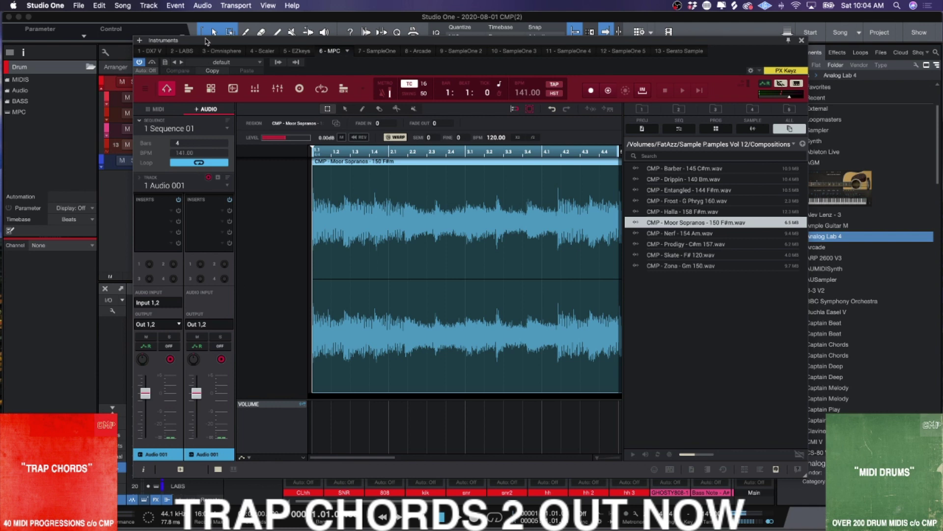
drag(205, 39, 215, 45)
click(407, 143)
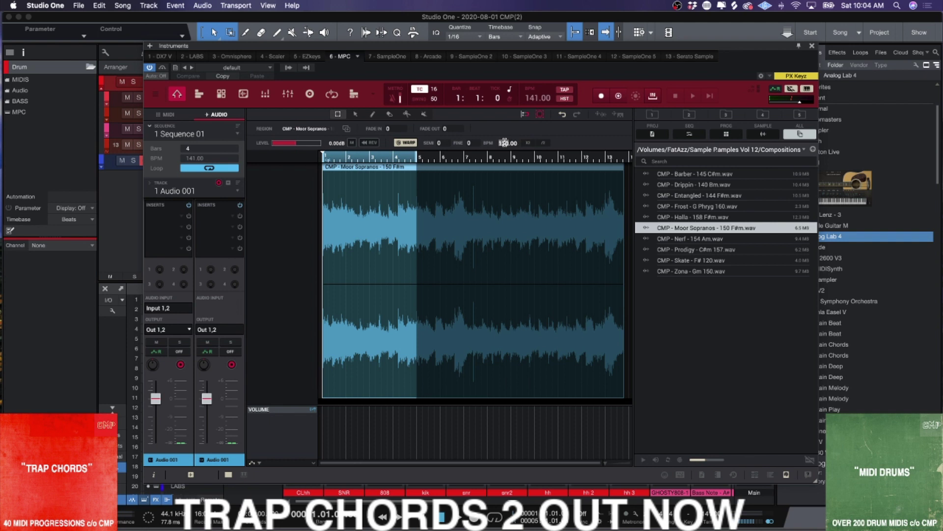
double_click(504, 141)
key(Return)
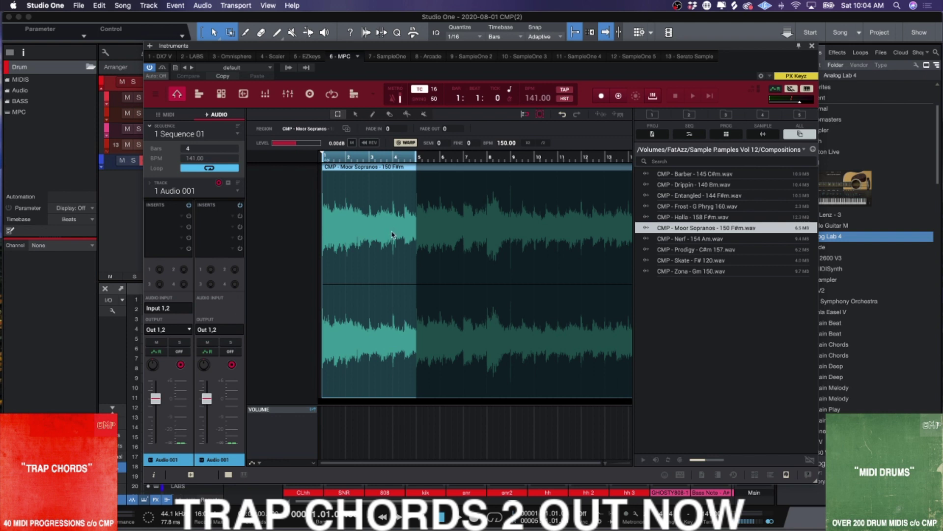
Step: Play the warped Moor Sopranos sample, stop, and return to the song start
key(space)
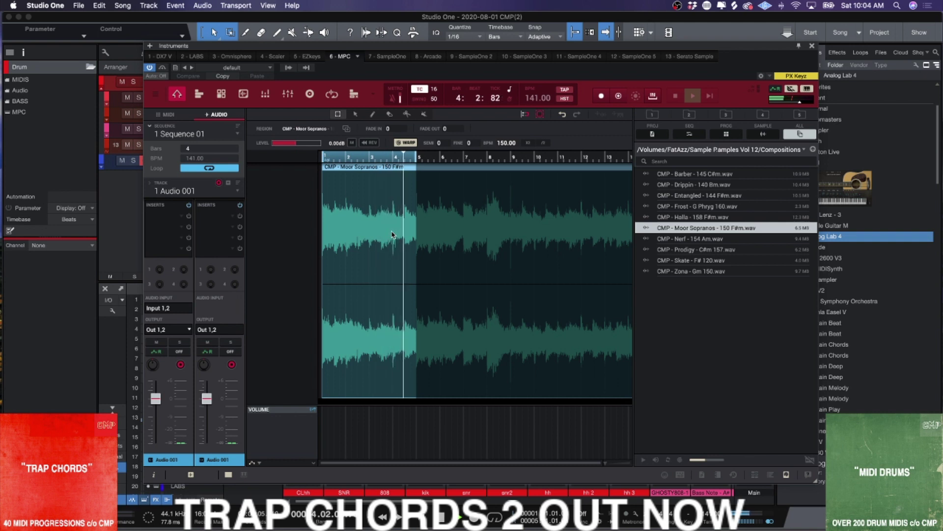
key(space)
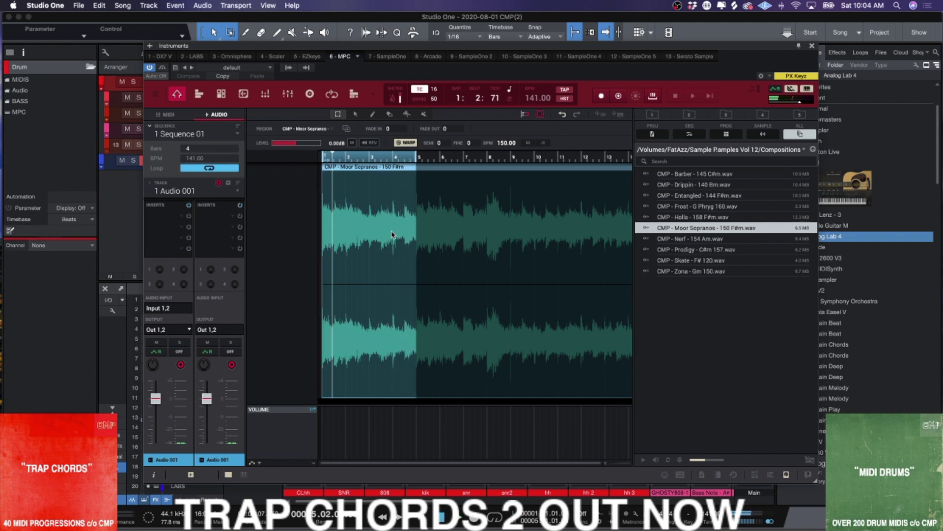
key(Home)
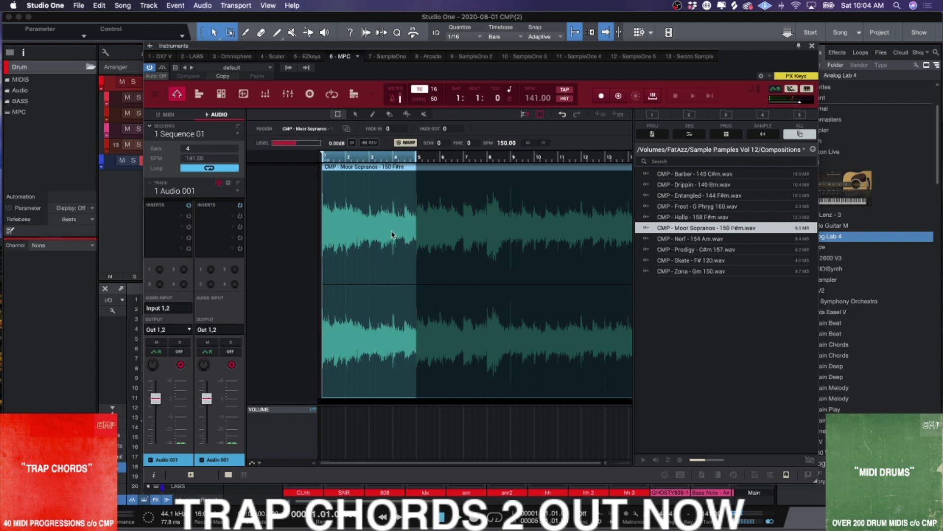
Step: Reverse the Moor Sopranos region with REV and audition the reversed playback
click(371, 143)
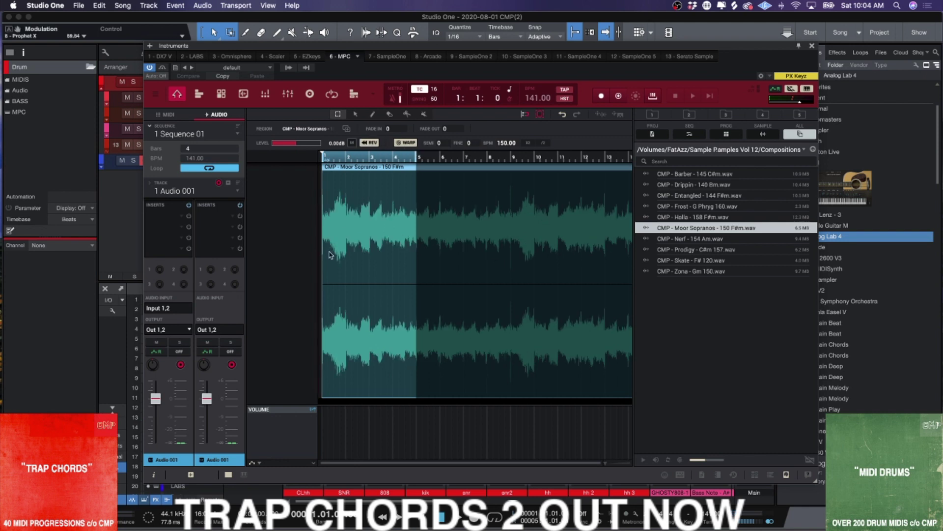
key(space)
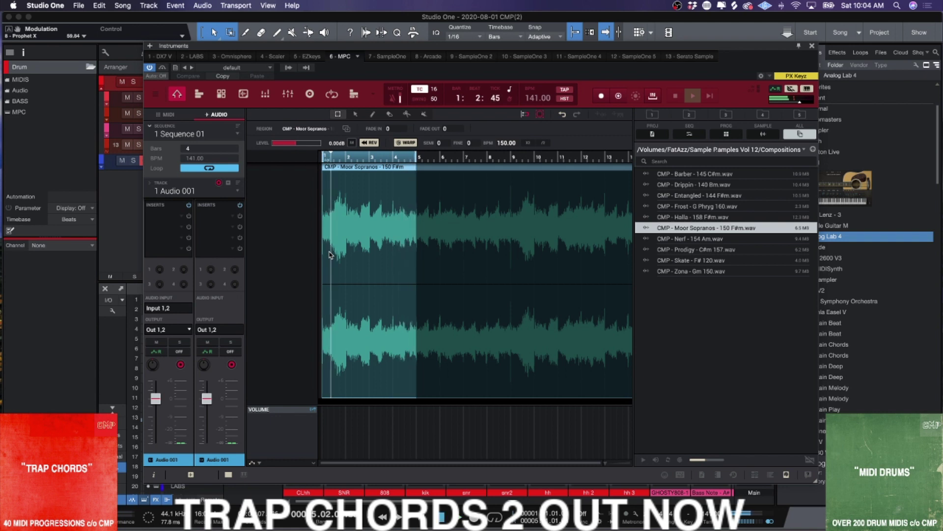
key(space)
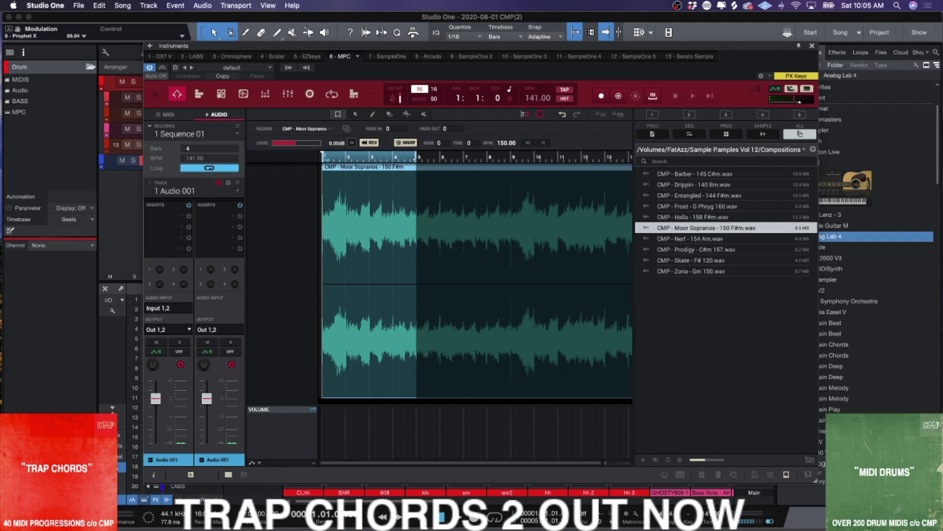
key(space)
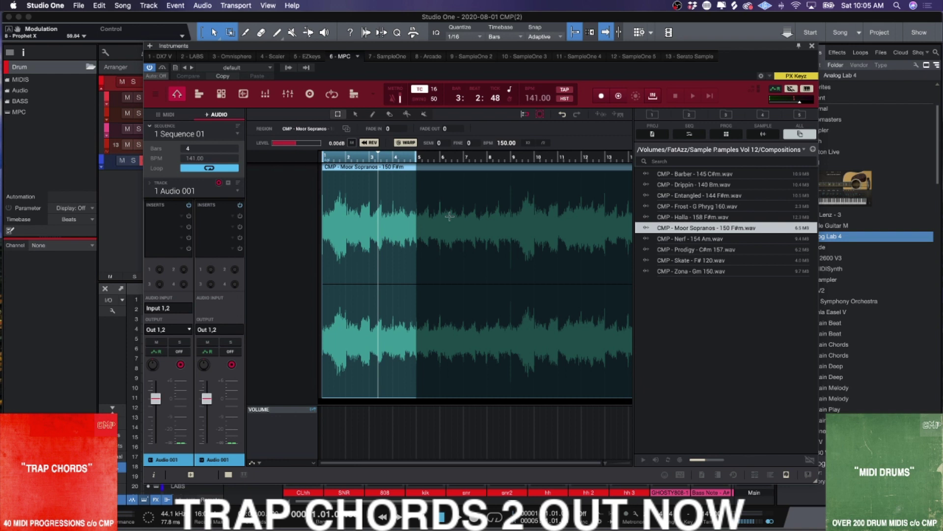
Step: Bounce the Audio 001 Moor Sopranos region to a new sample via Edit > Track > Bounce to Sample
click(156, 95)
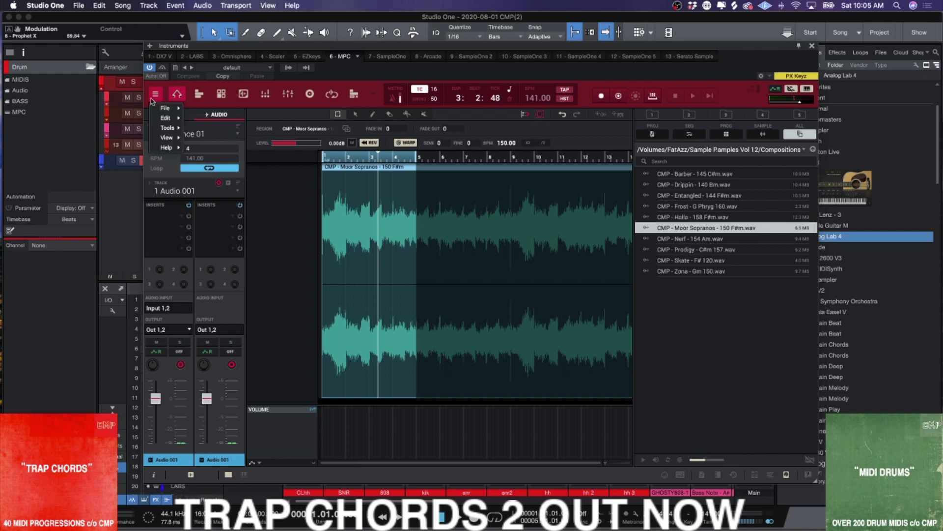
mouse_move(165, 120)
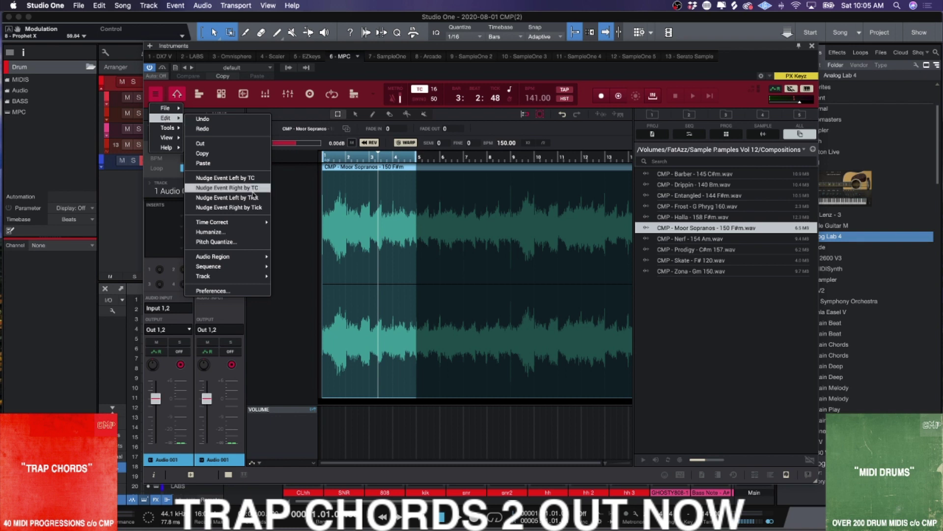
mouse_move(248, 261)
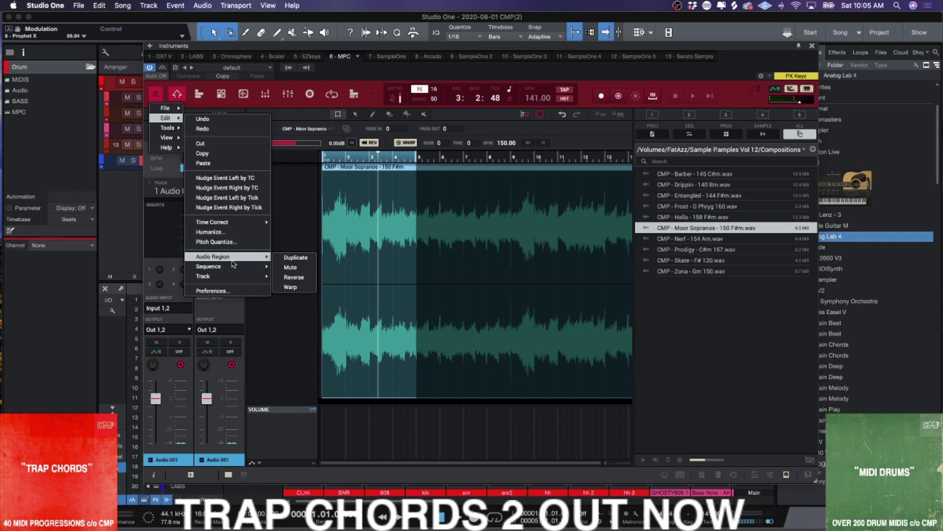
mouse_move(248, 283)
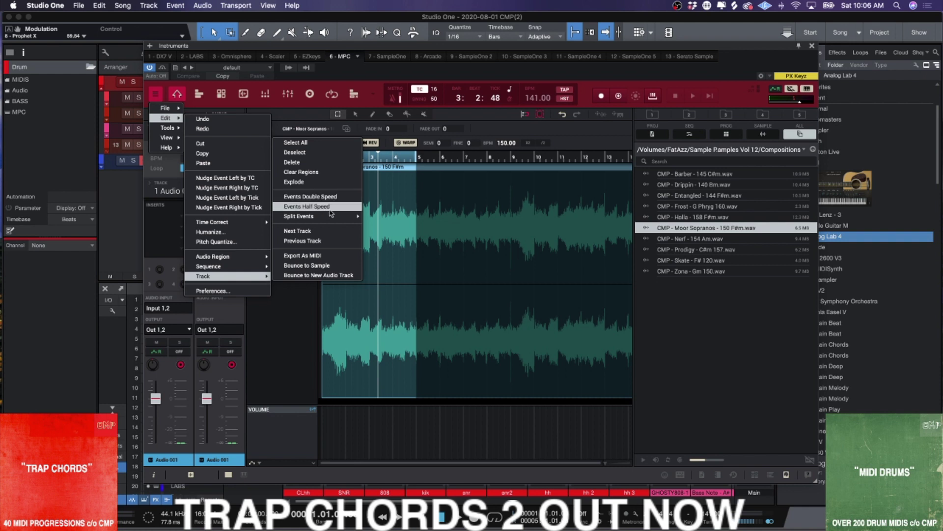
mouse_move(325, 219)
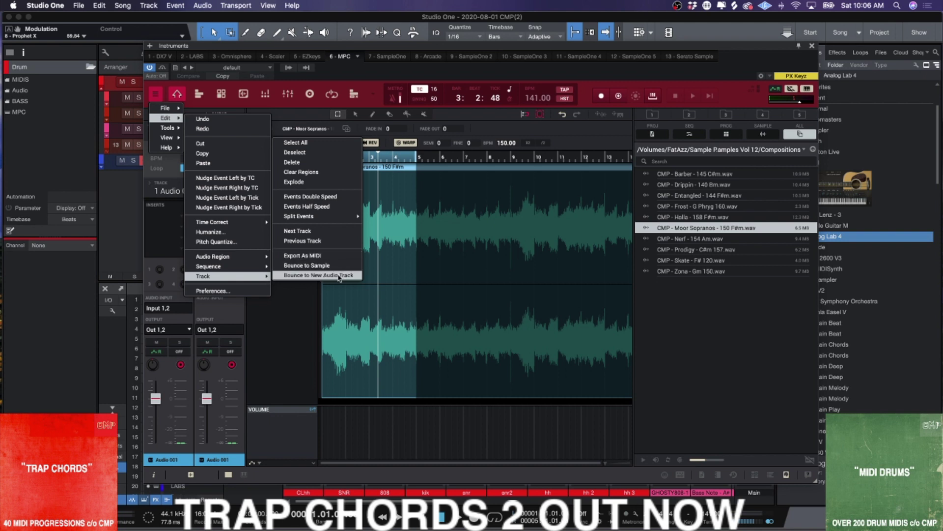
click(307, 265)
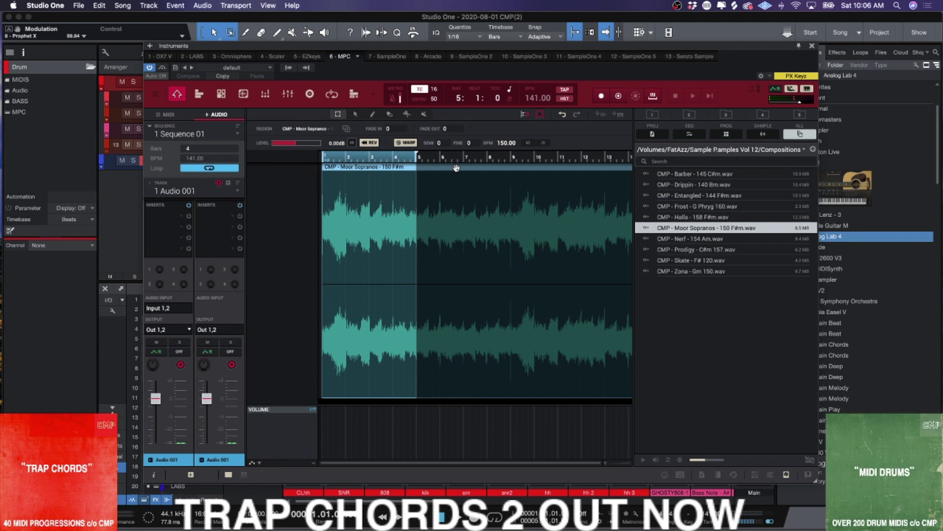
Step: Delete the original region and drag Bounce - Audio 001 onto pad A01 in the MIDI grid
key(Delete)
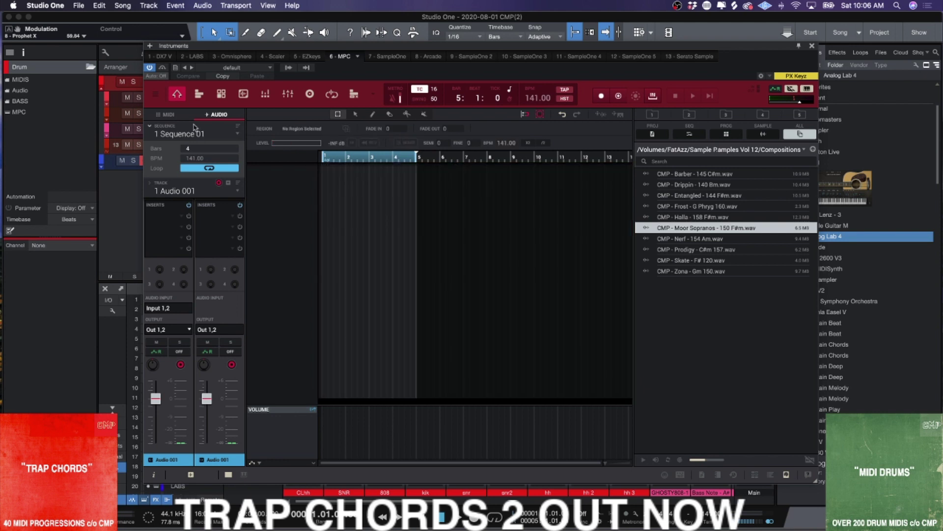
click(168, 115)
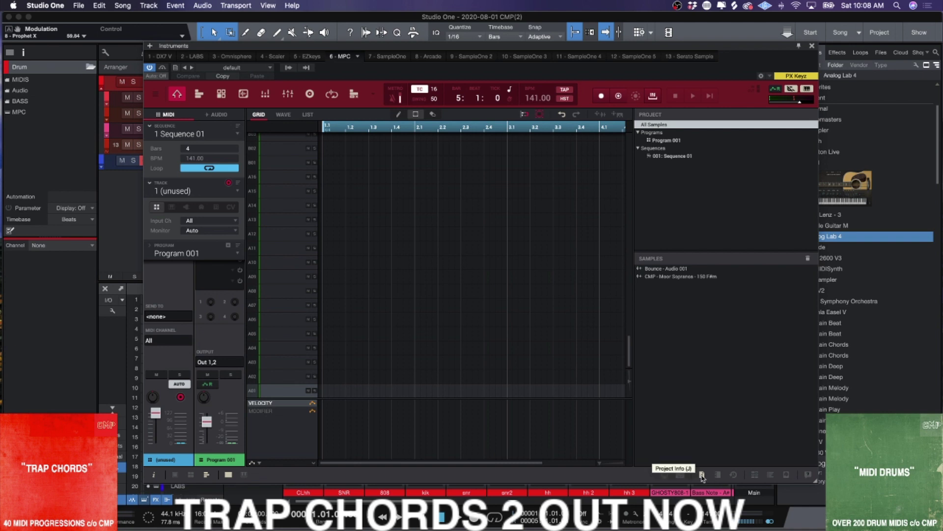
key(e)
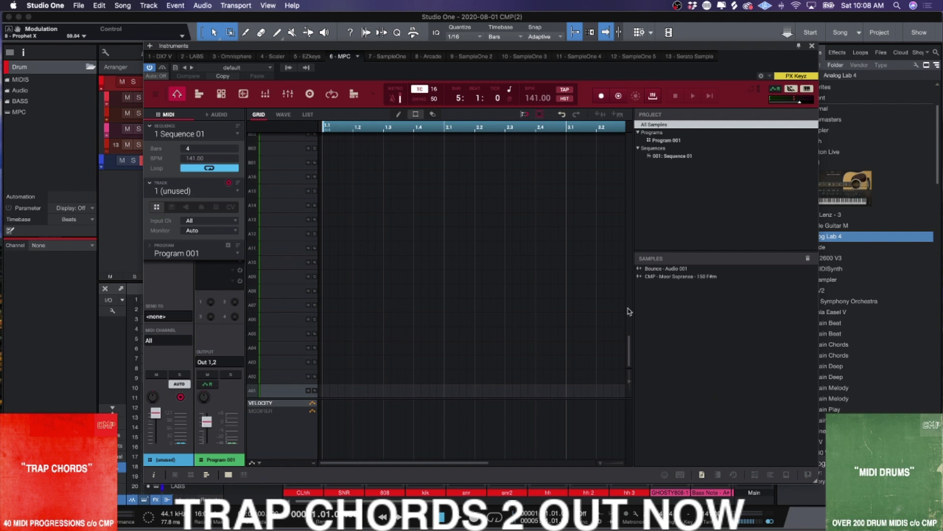
click(666, 272)
drag(667, 271, 287, 394)
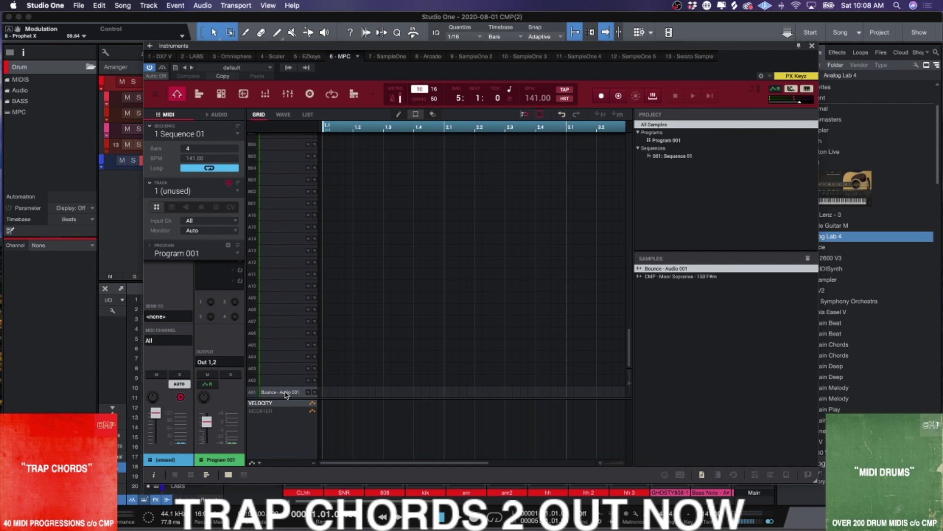
Step: Test pad A01 with notes at the start and beat 1.3, then delete both notes
click(323, 392)
key(space)
click(387, 392)
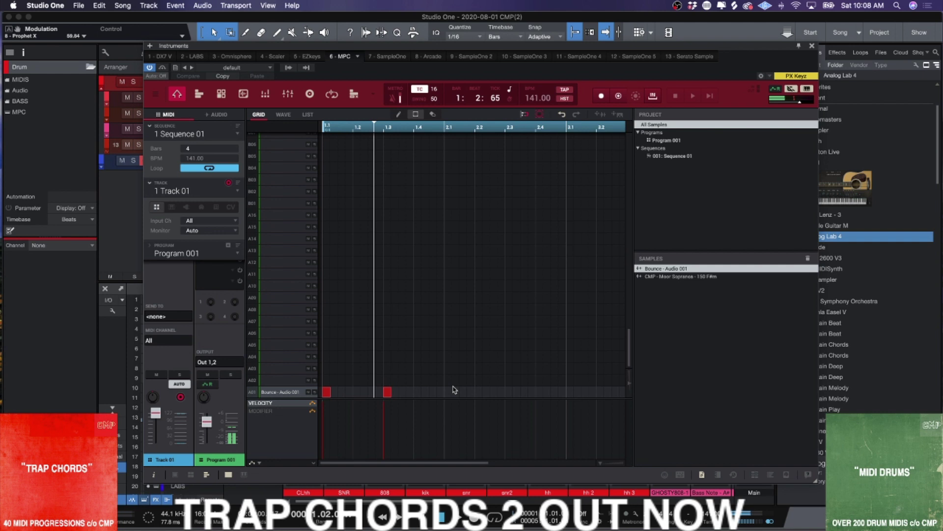
key(space)
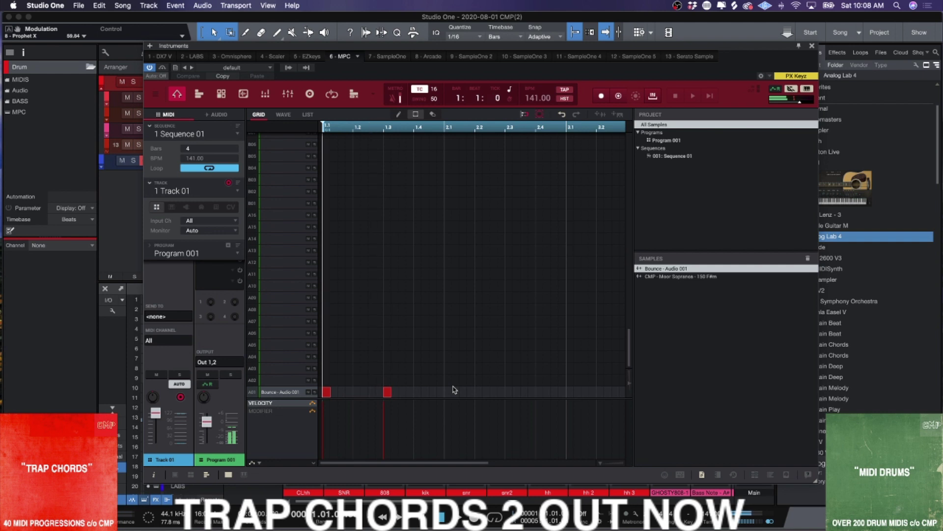
key(space)
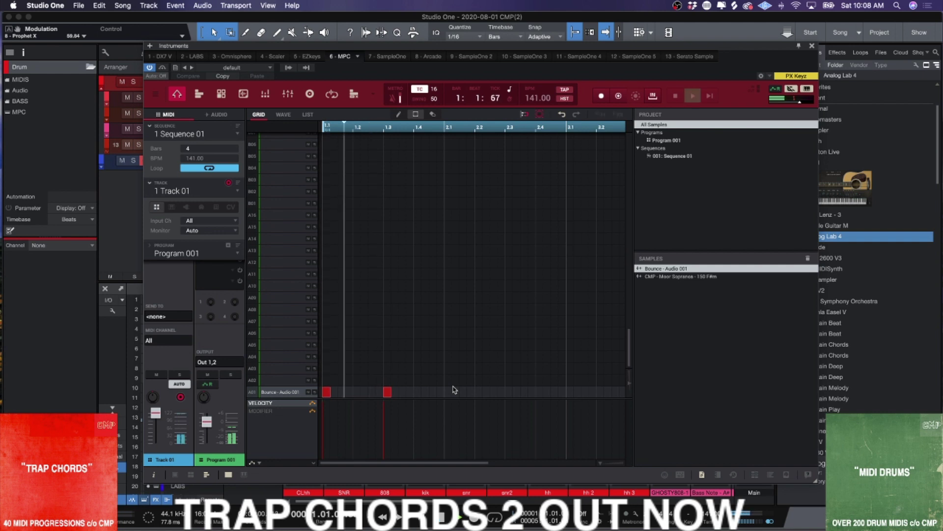
key(space)
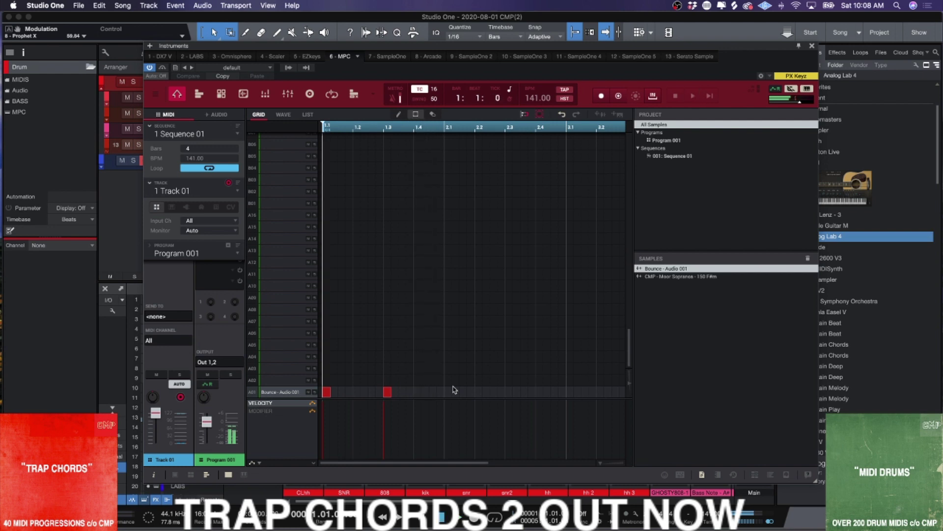
key(space)
key(space)
drag(418, 391, 329, 392)
key(Delete)
Step: In the sample editor, view the Moor Sopranos and Bounce - Audio 001 waveforms
click(243, 94)
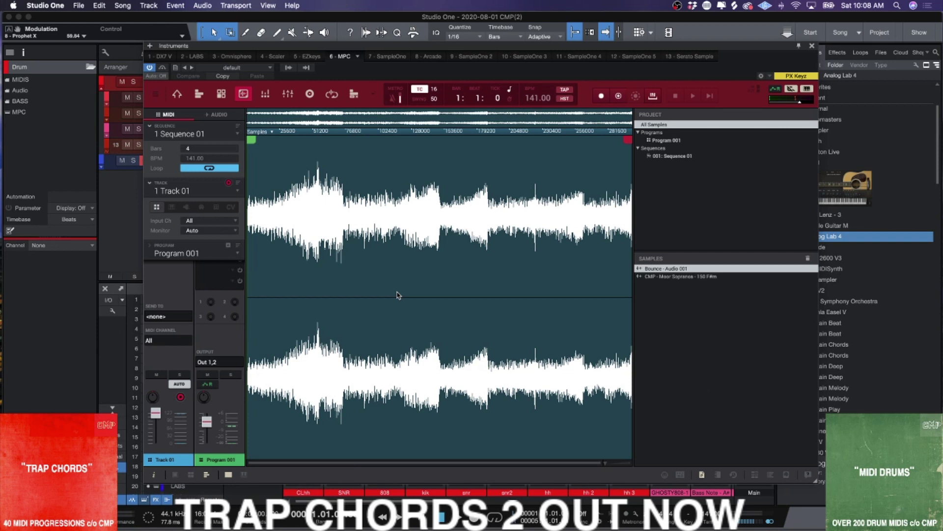
click(670, 277)
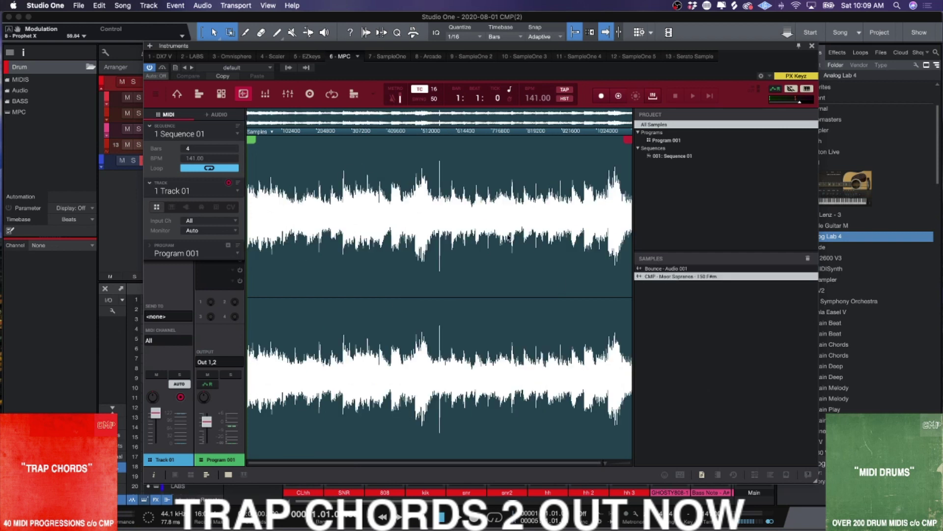
click(649, 269)
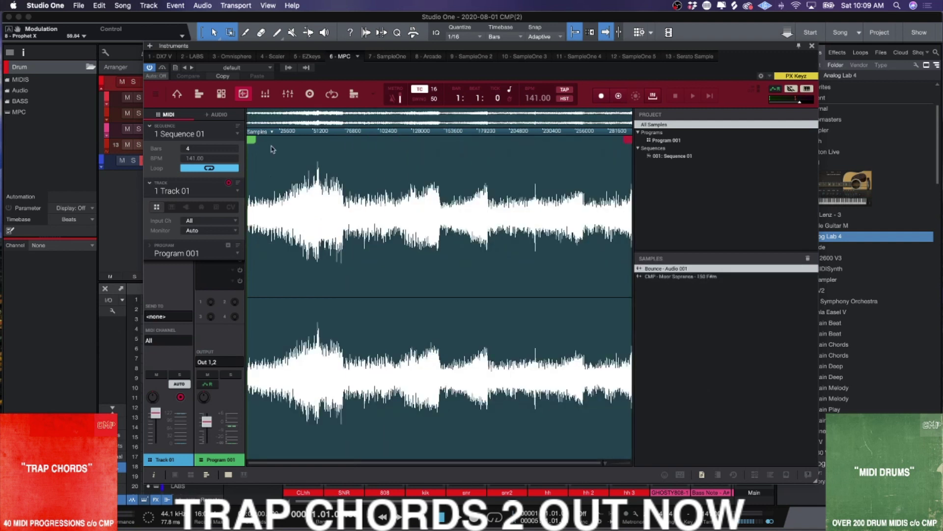
click(219, 115)
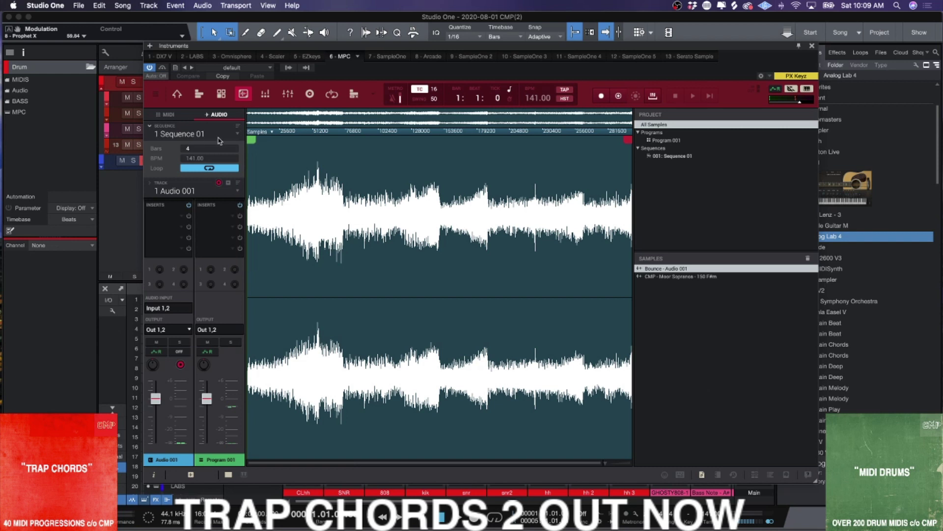
Step: Place the Moor Sopranos sample into the empty audio editor on Audio 001
click(181, 116)
click(212, 117)
click(240, 192)
click(177, 95)
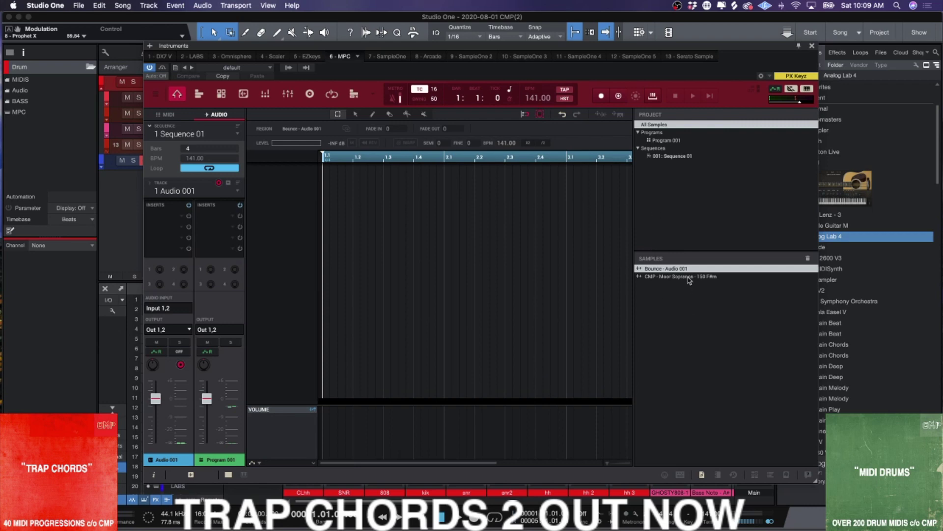
drag(688, 276, 319, 240)
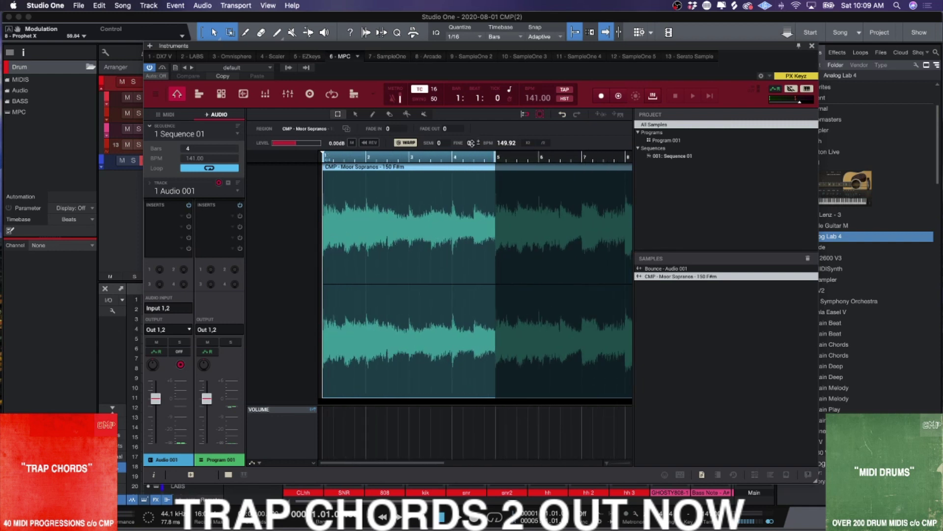
Step: Zoom out, keep BPM at 149.92, and drag the loop end to make the sequence 26 bars
drag(474, 158, 460, 85)
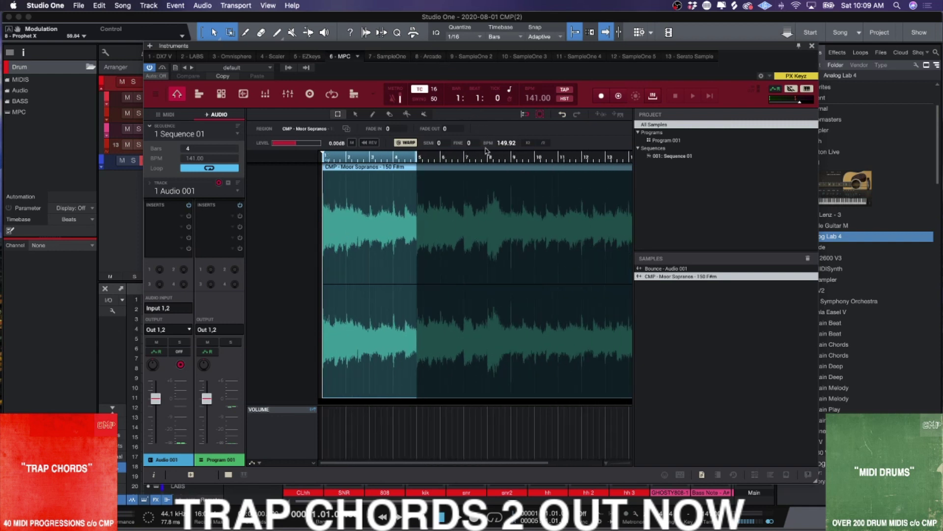
drag(493, 157, 451, 79)
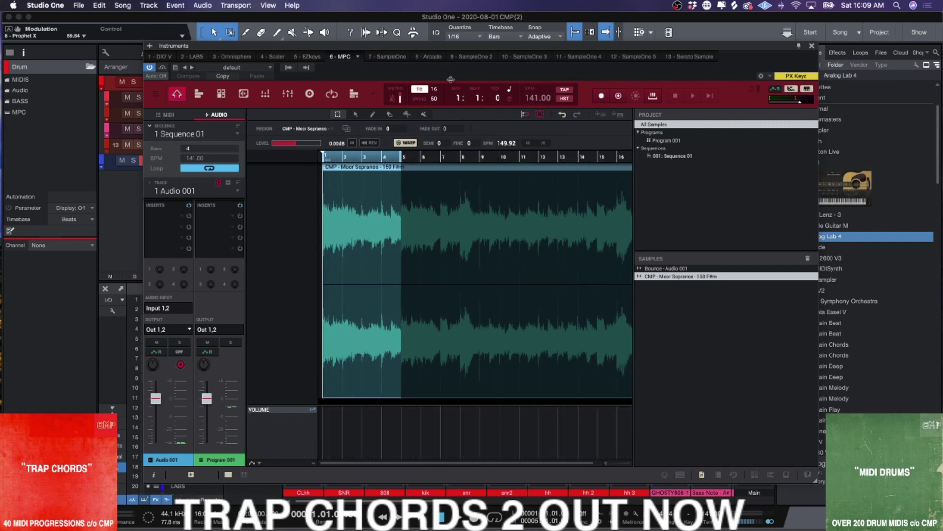
click(505, 141)
click(466, 212)
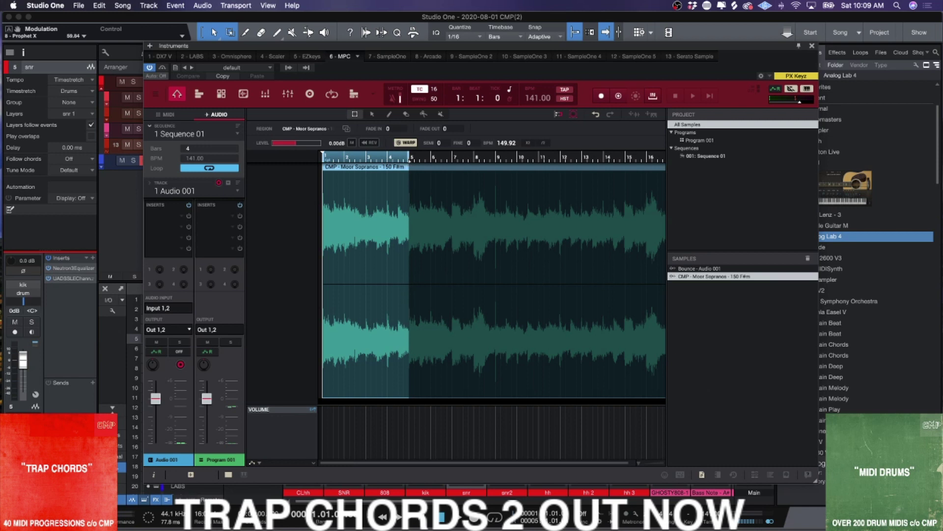
drag(410, 158, 646, 182)
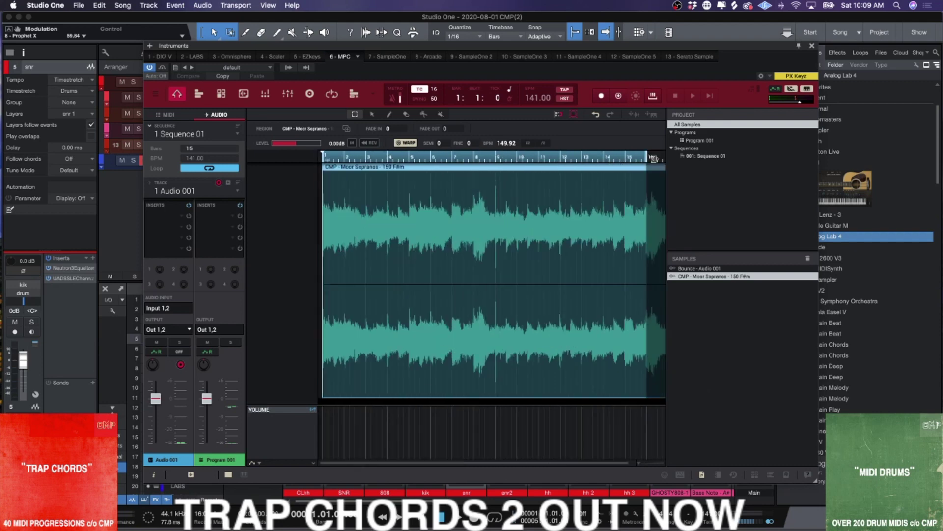
drag(649, 158, 460, 168)
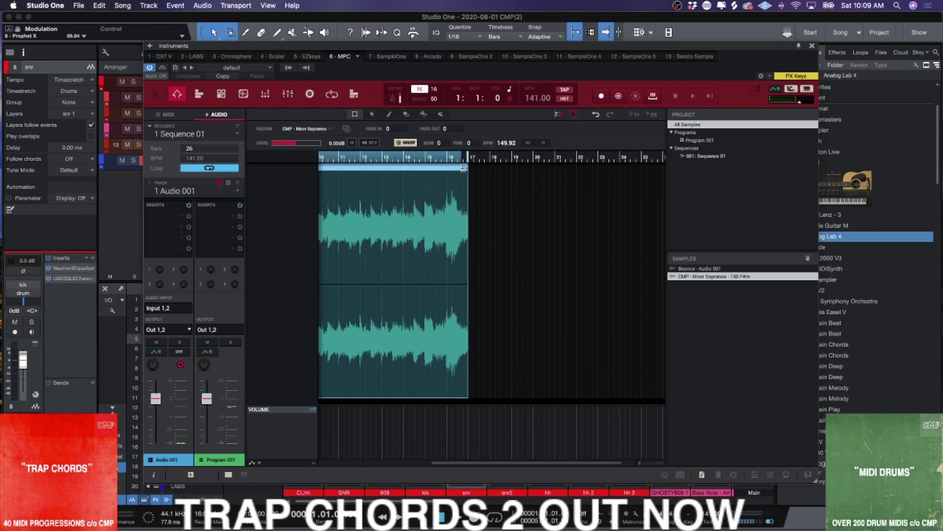
scroll(399, 167, left, 5)
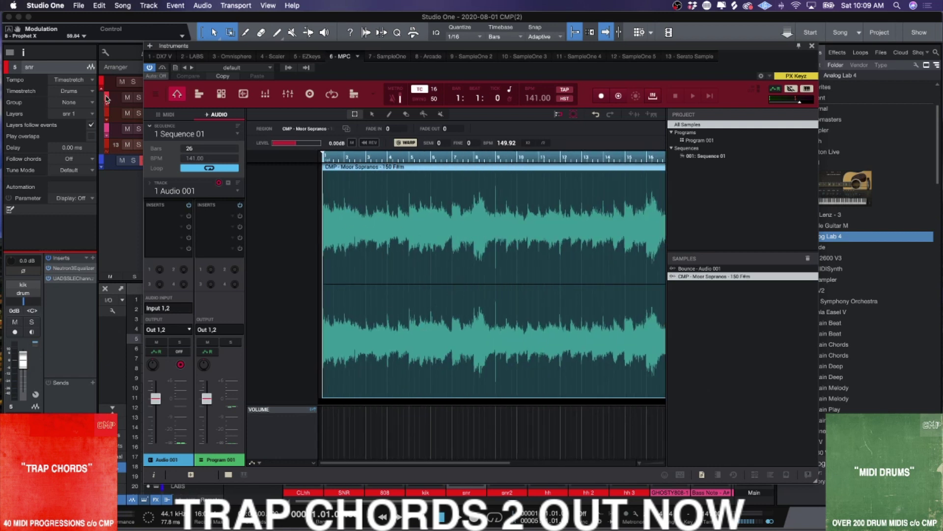
Step: Use Edit > Track > Bounce to Sample to create Bounce - Audio 002, then show the pad grid
click(156, 94)
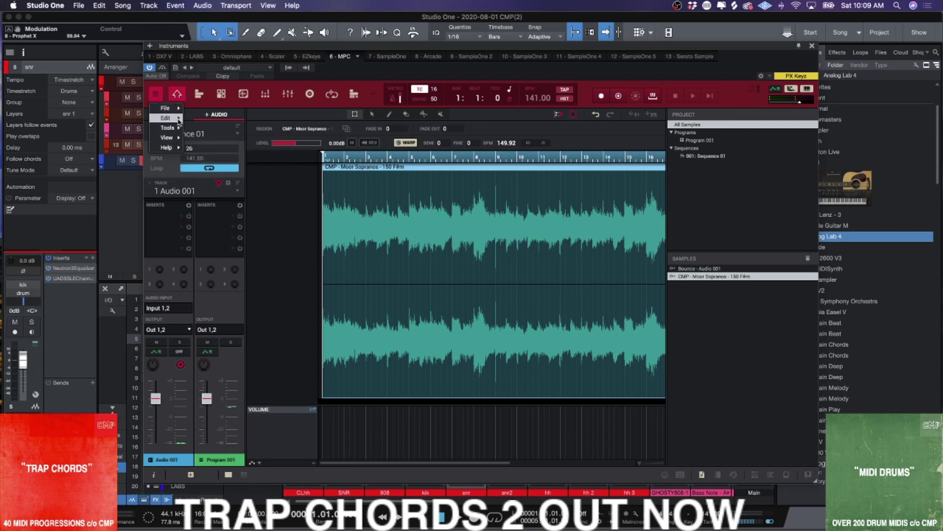
mouse_move(165, 118)
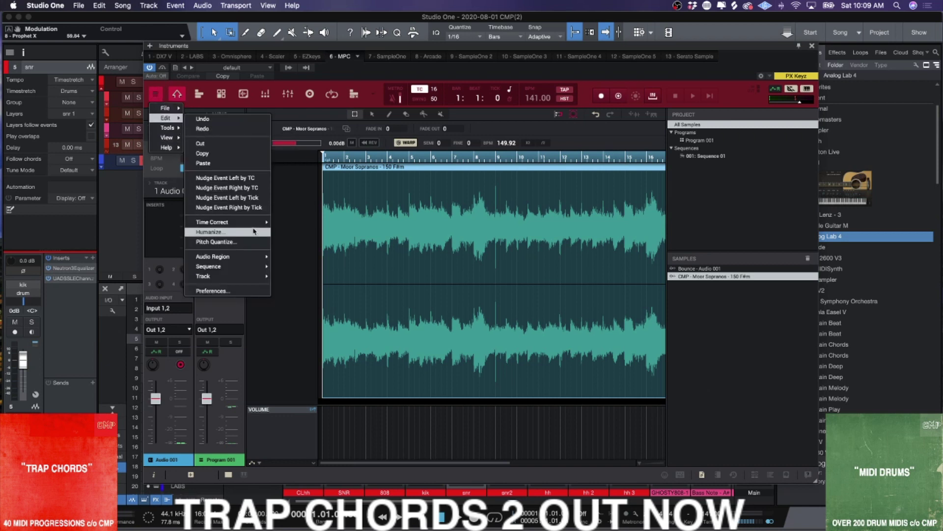
mouse_move(253, 278)
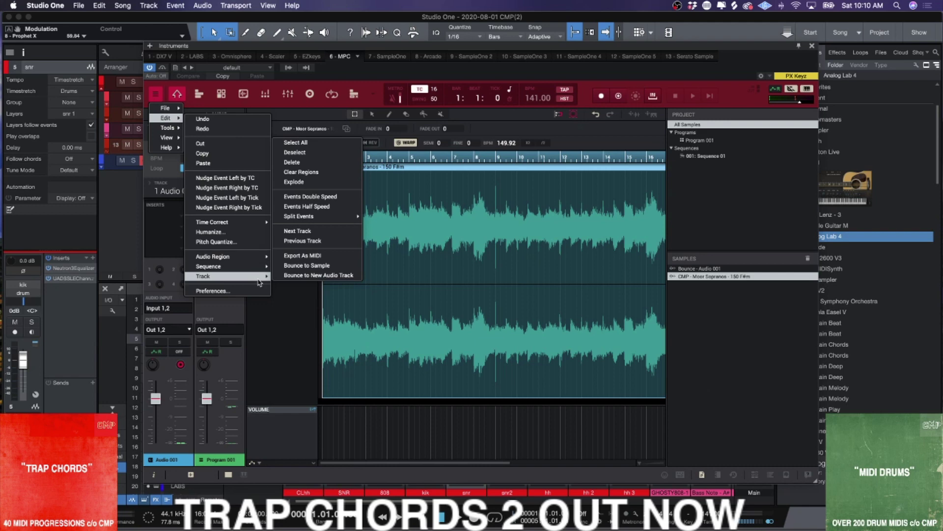
click(314, 269)
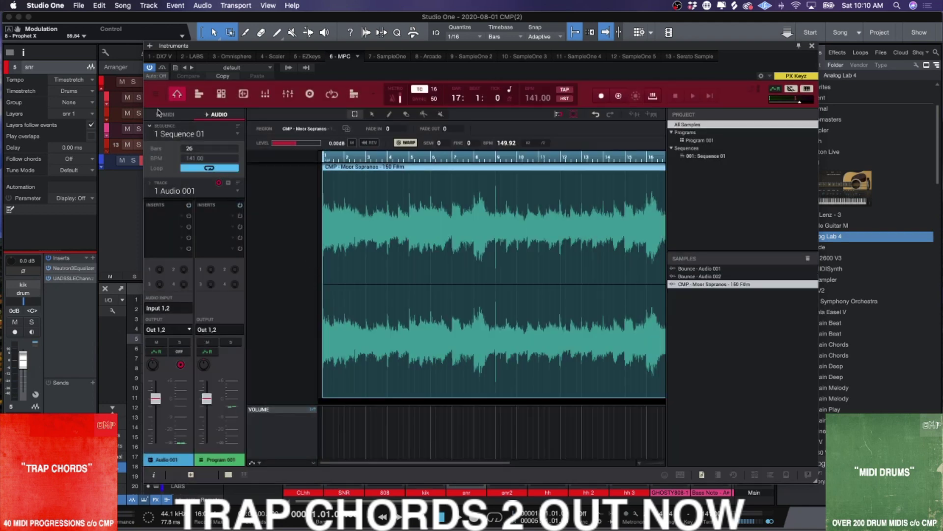
click(168, 114)
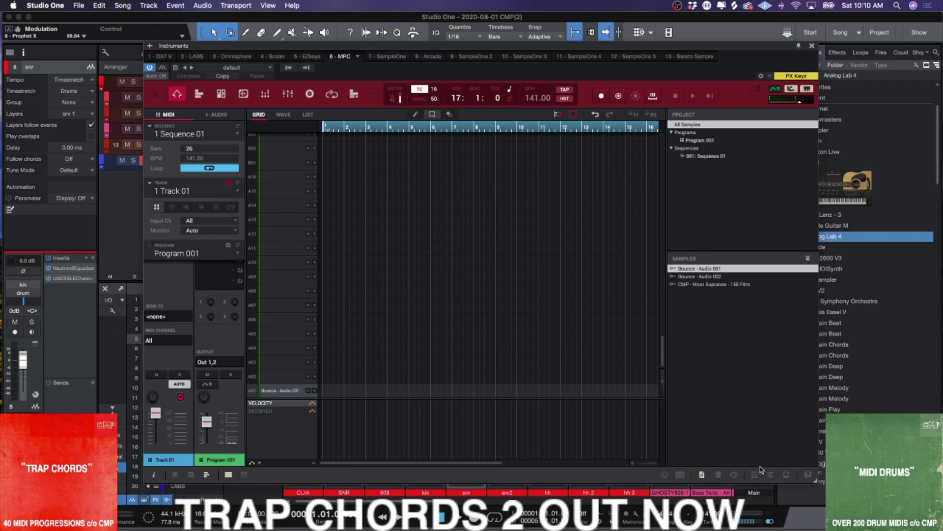
Step: Drag Bounce - Audio 002 onto pad A02, select A02, and open it in the sample editor
drag(709, 277, 296, 379)
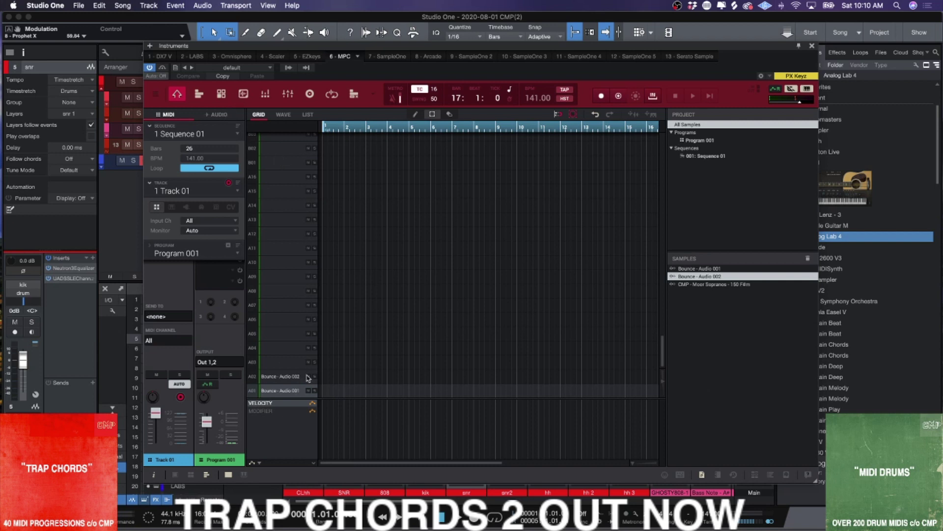
click(290, 377)
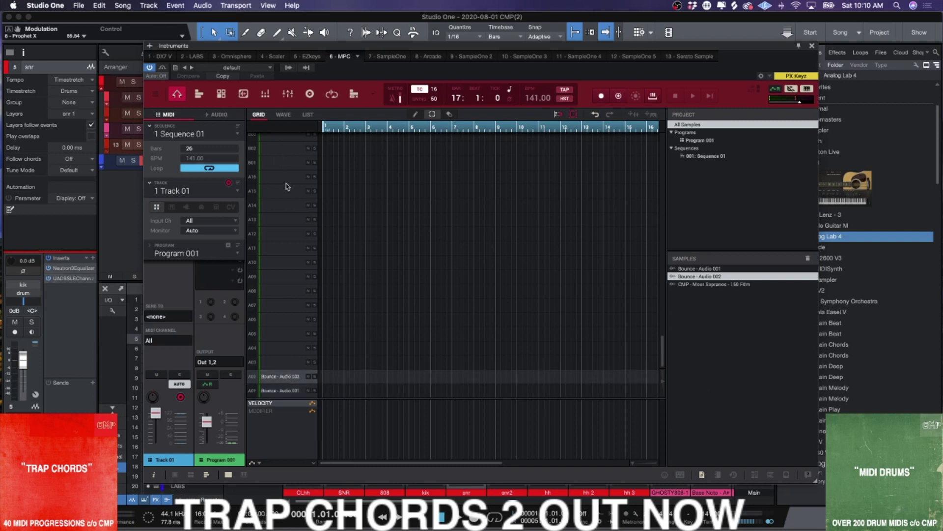
click(243, 93)
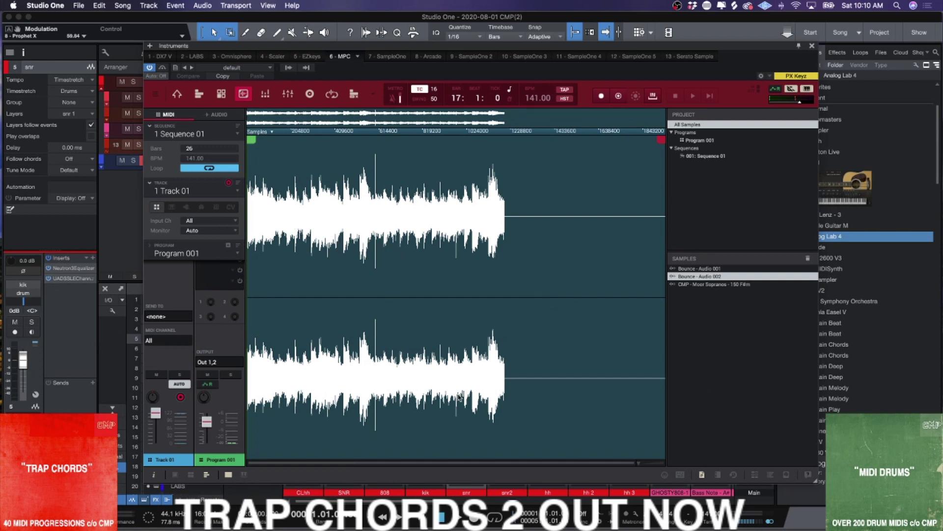
Step: Show the program, output and pad A02 mixer channels and check the MIDI mapping panel
click(192, 475)
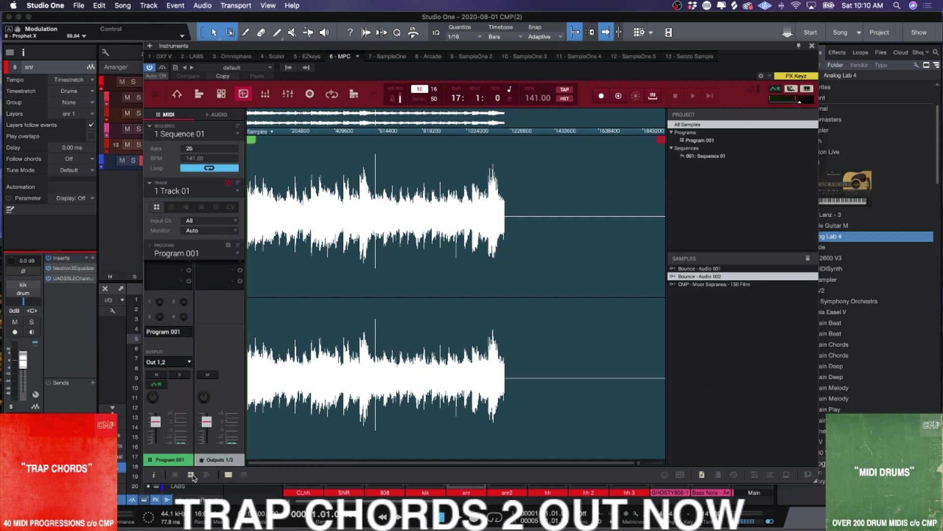
click(175, 475)
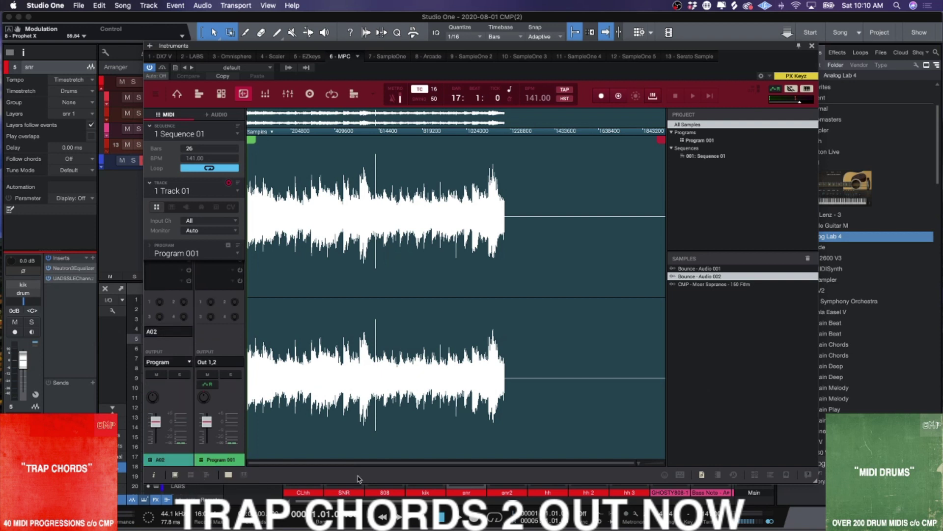
click(680, 475)
click(680, 475)
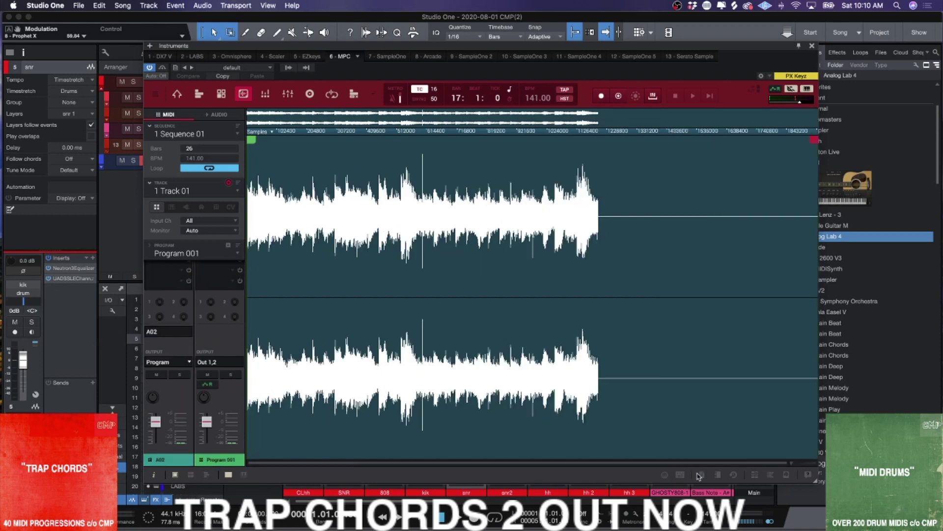
click(665, 474)
click(680, 475)
Step: Browse program presets and expansions, then show the on-screen keyboard and pad controls
click(771, 475)
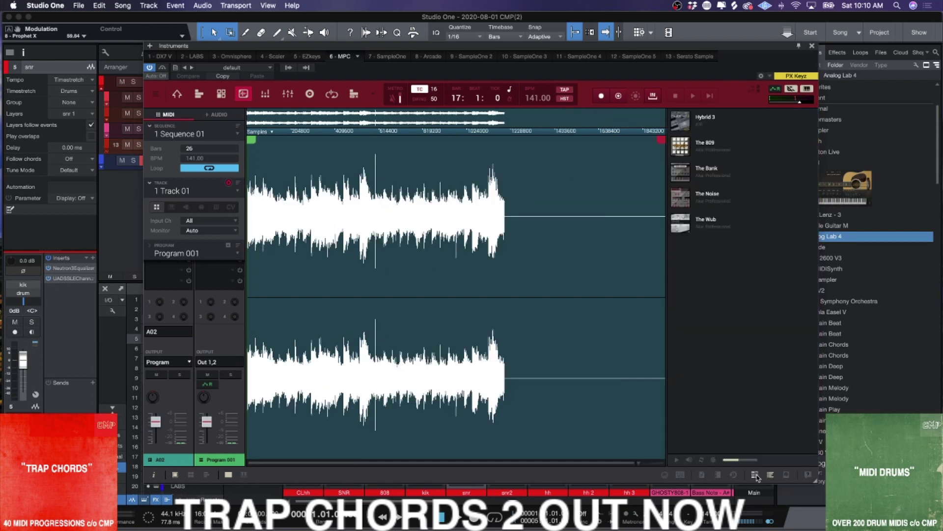
click(755, 474)
click(205, 475)
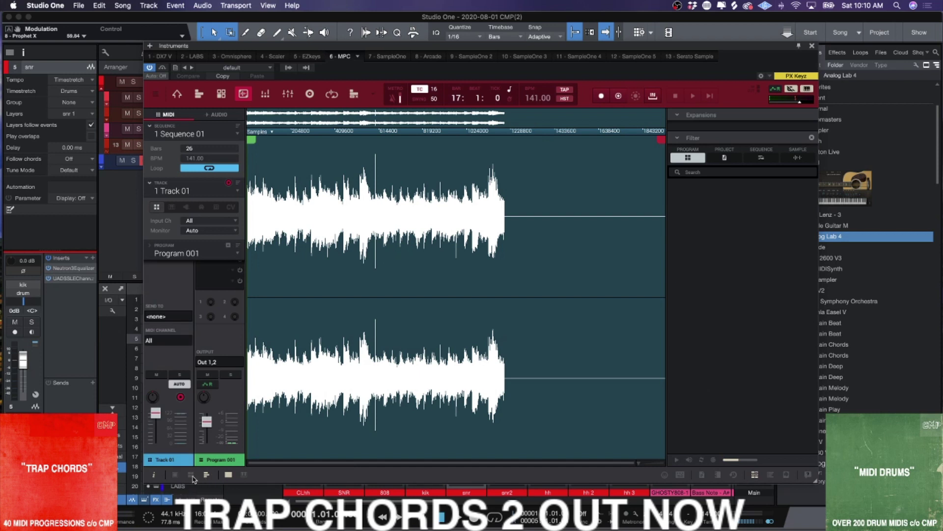
click(243, 475)
click(228, 474)
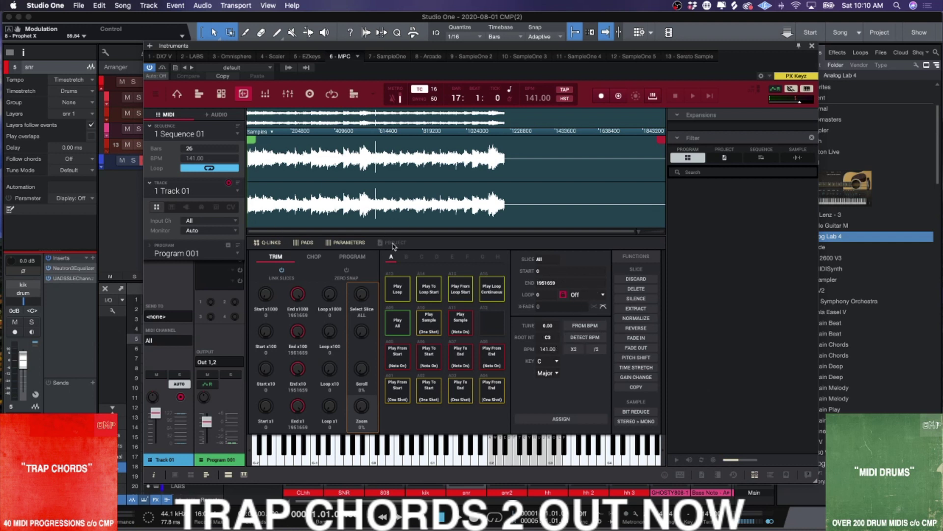
Step: Collapse the slice, tune and functions pane using the Parameters tab
click(349, 243)
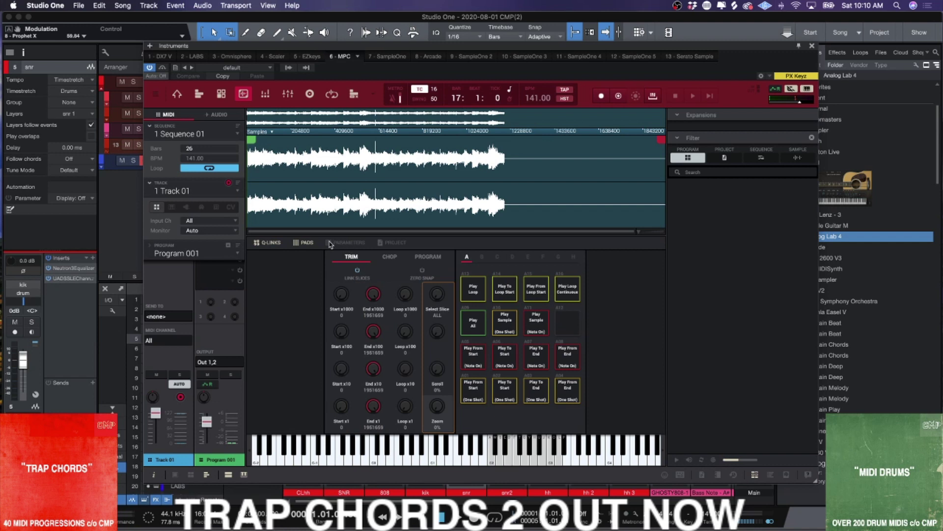